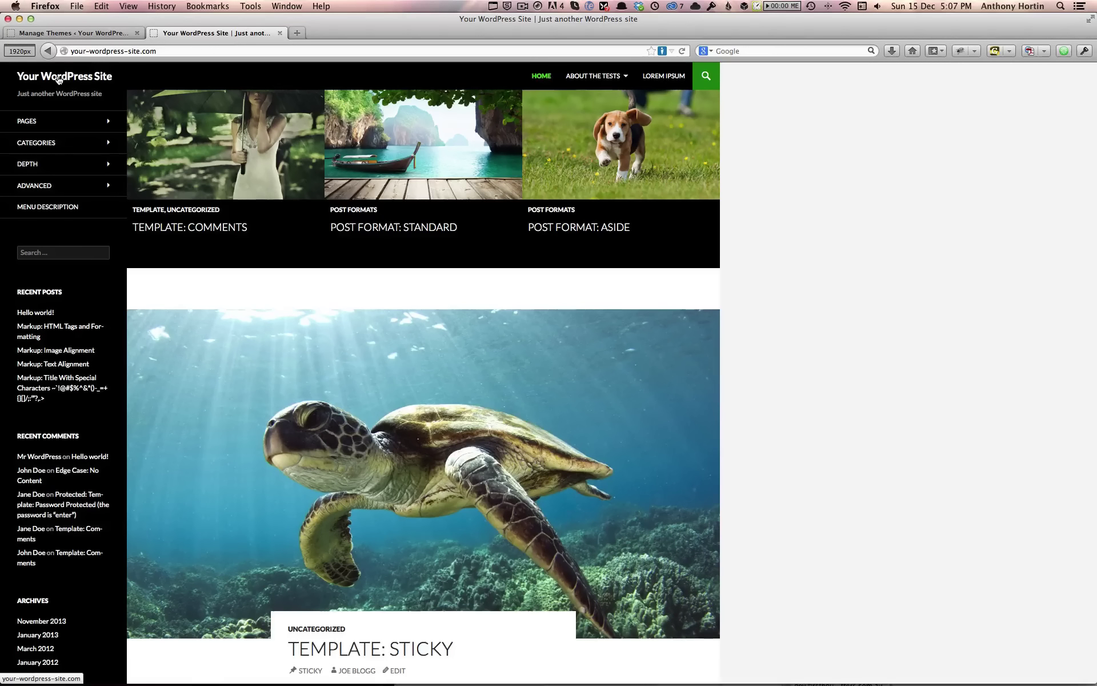
# Step: Scroll down through the front page posts and back up
pyautogui.moveTo(82, 124)
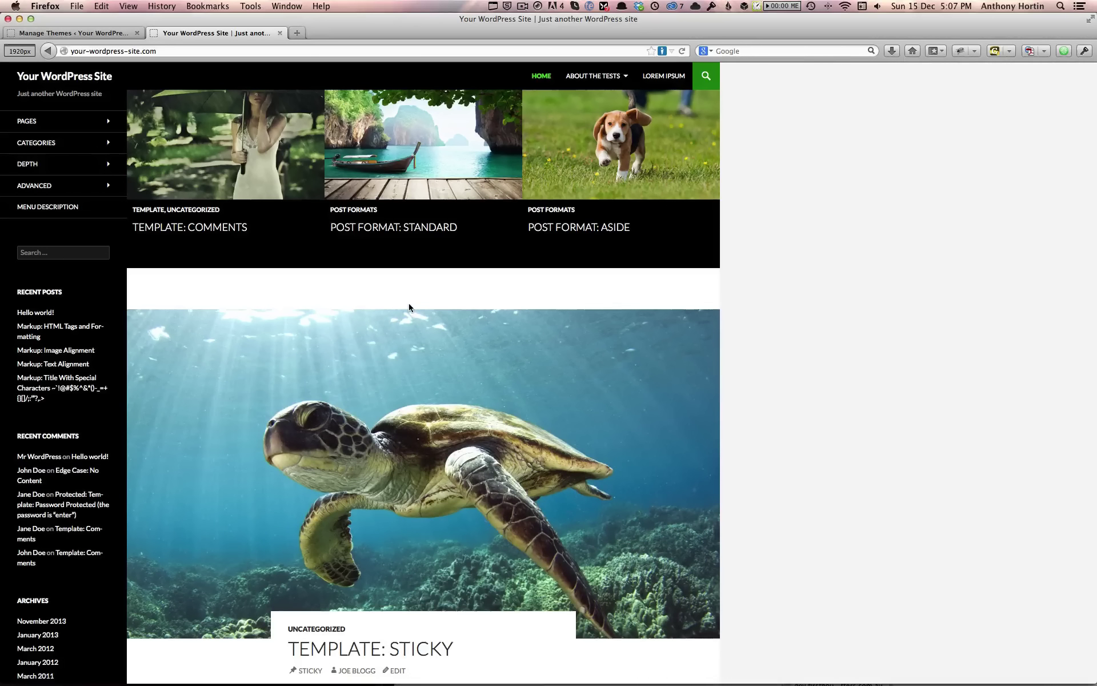
pyautogui.scroll(-20, 409, 307)
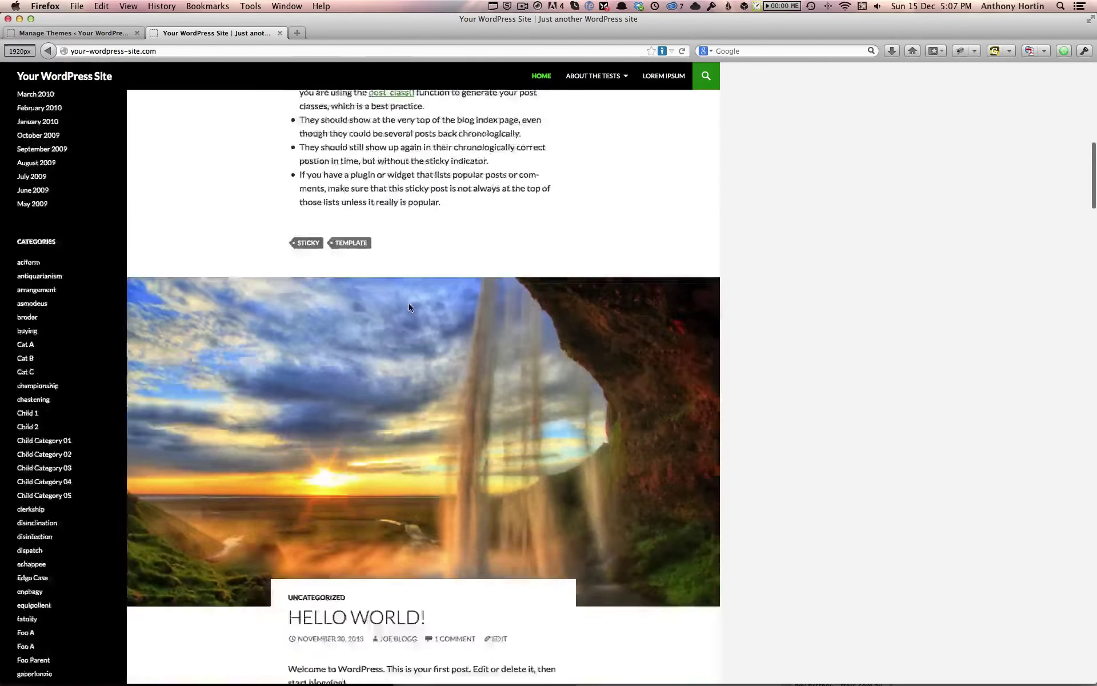
pyautogui.scroll(-20, 409, 307)
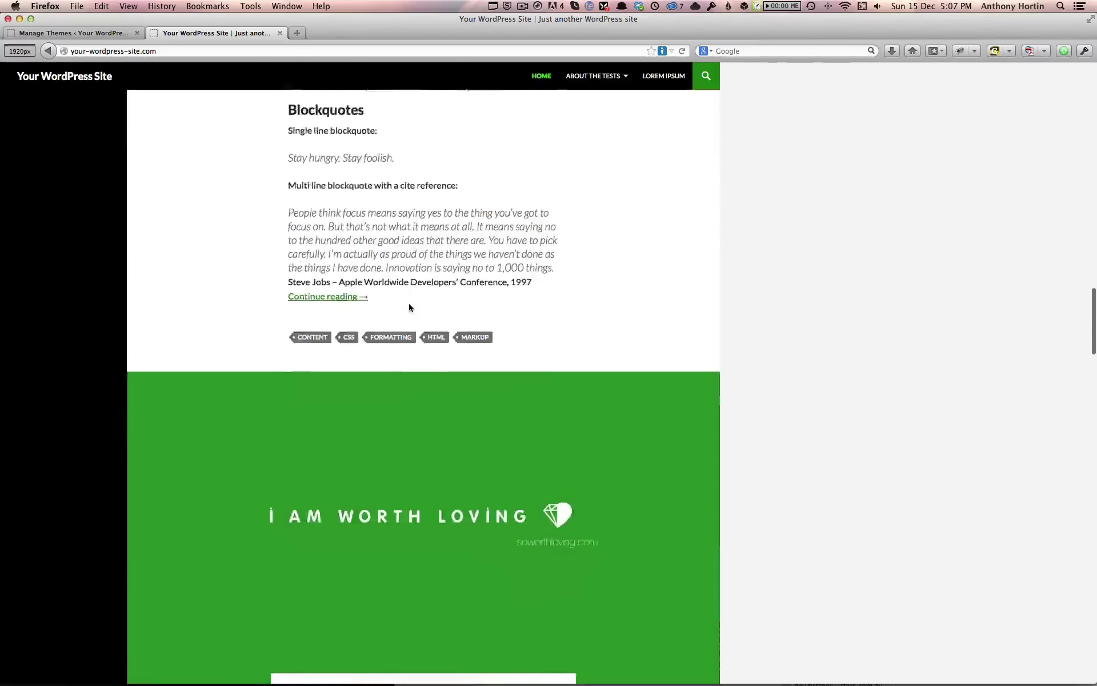
pyautogui.scroll(20, 409, 305)
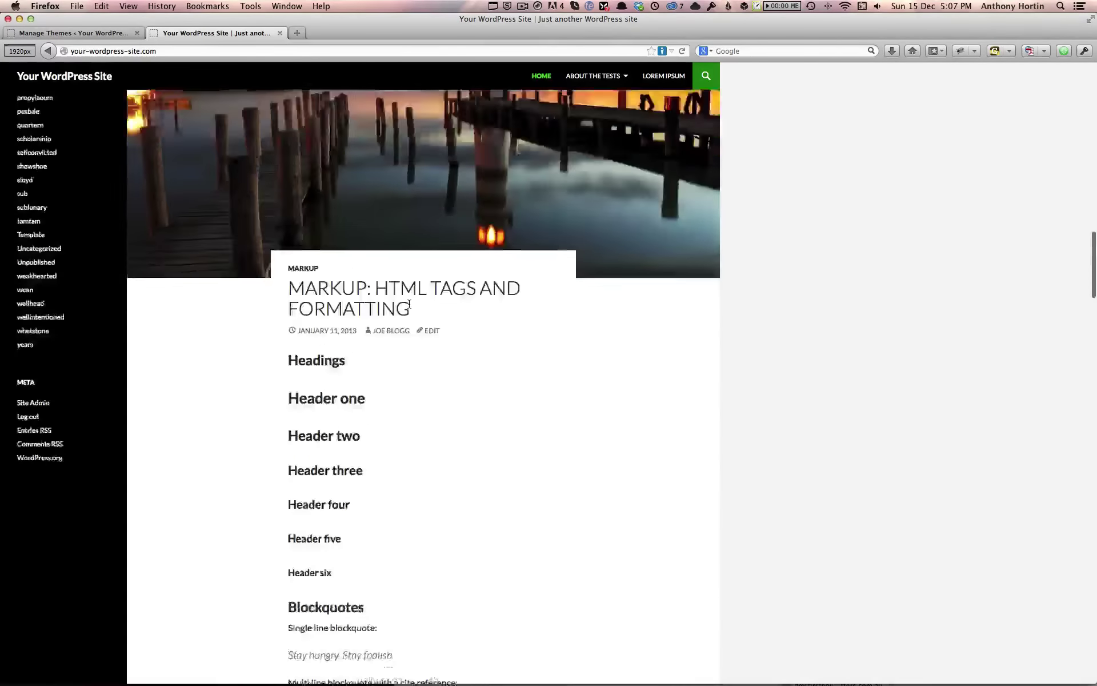
pyautogui.scroll(15, 409, 304)
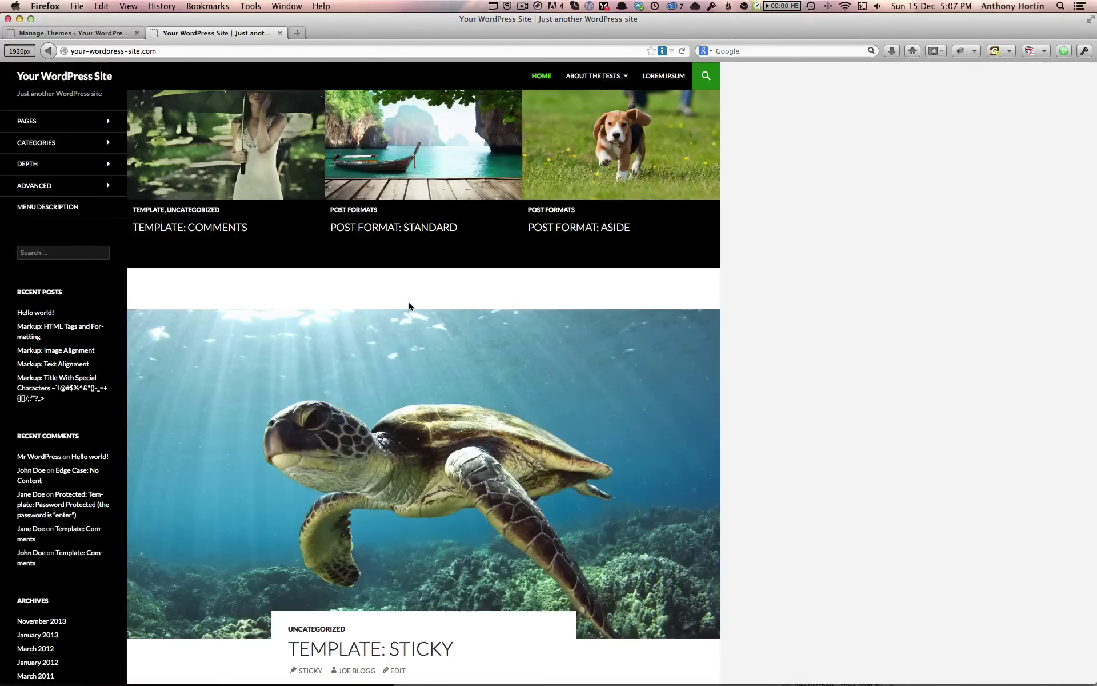
pyautogui.scroll(-15, 409, 306)
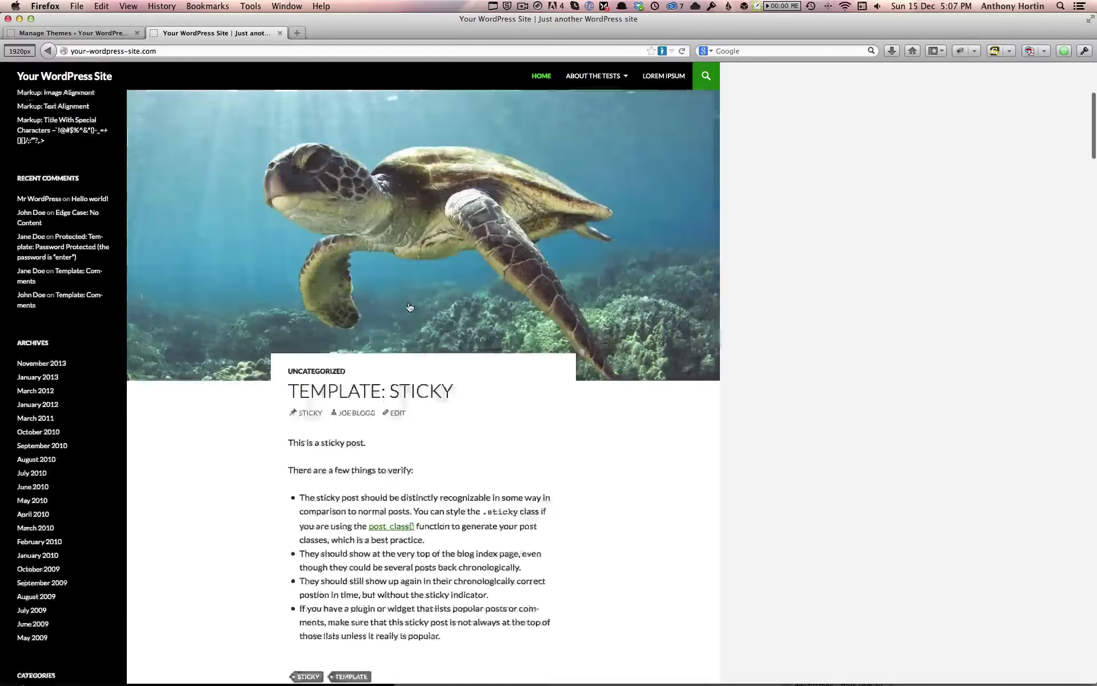
pyautogui.scroll(-15, 409, 306)
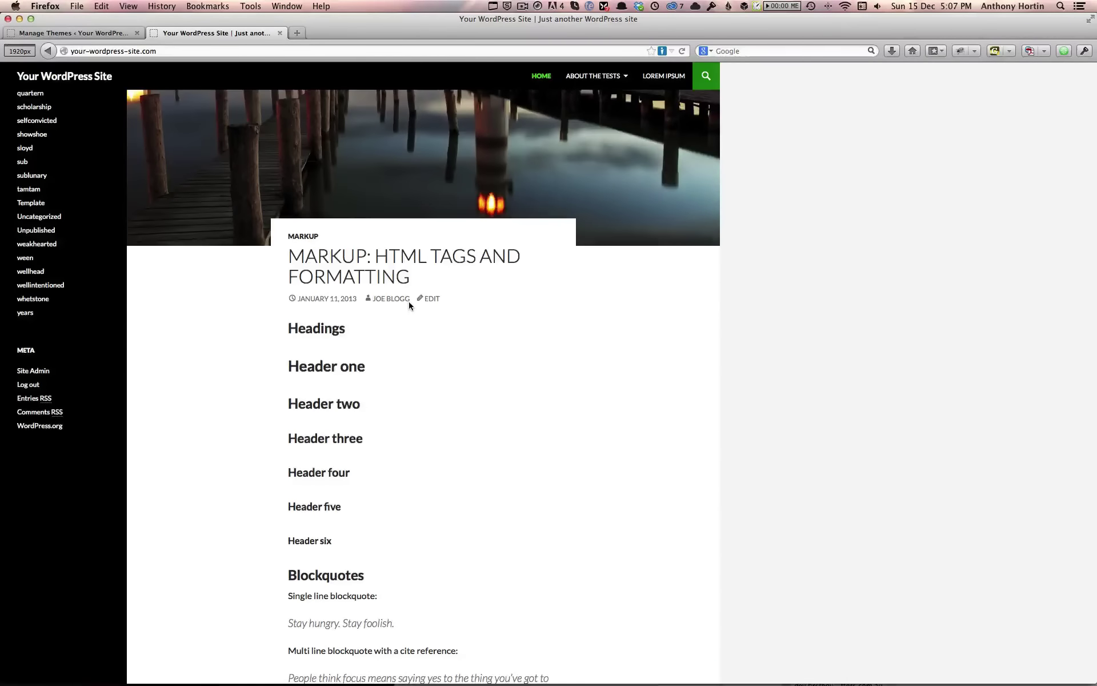
pyautogui.scroll(1, 410, 292)
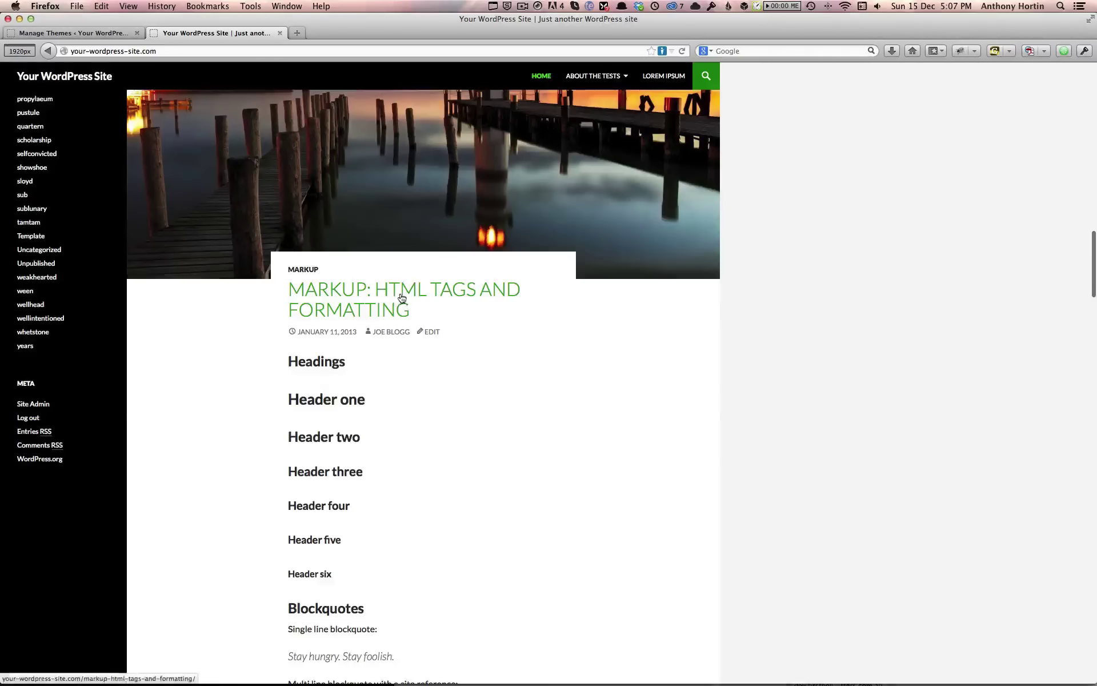
# Step: Open the 'Markup: HTML Tags and Formatting' post and scroll through its tables and nested lists
pyautogui.click(402, 298)
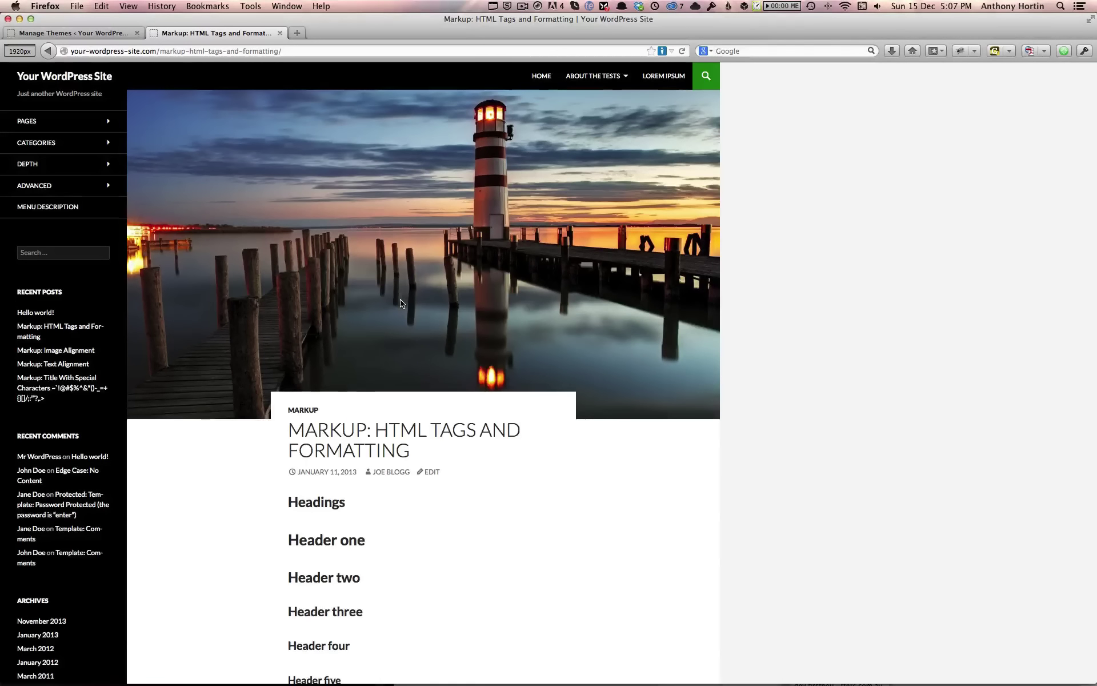
pyautogui.scroll(-3, 401, 297)
pyautogui.scroll(-1, 399, 320)
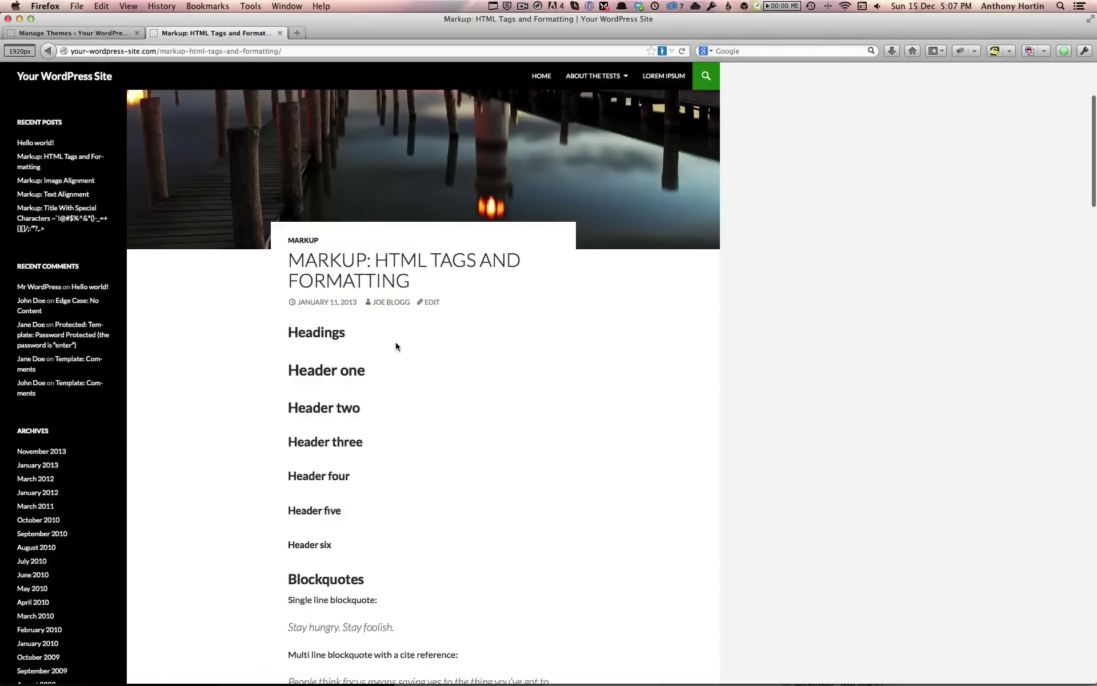
pyautogui.scroll(-3, 396, 345)
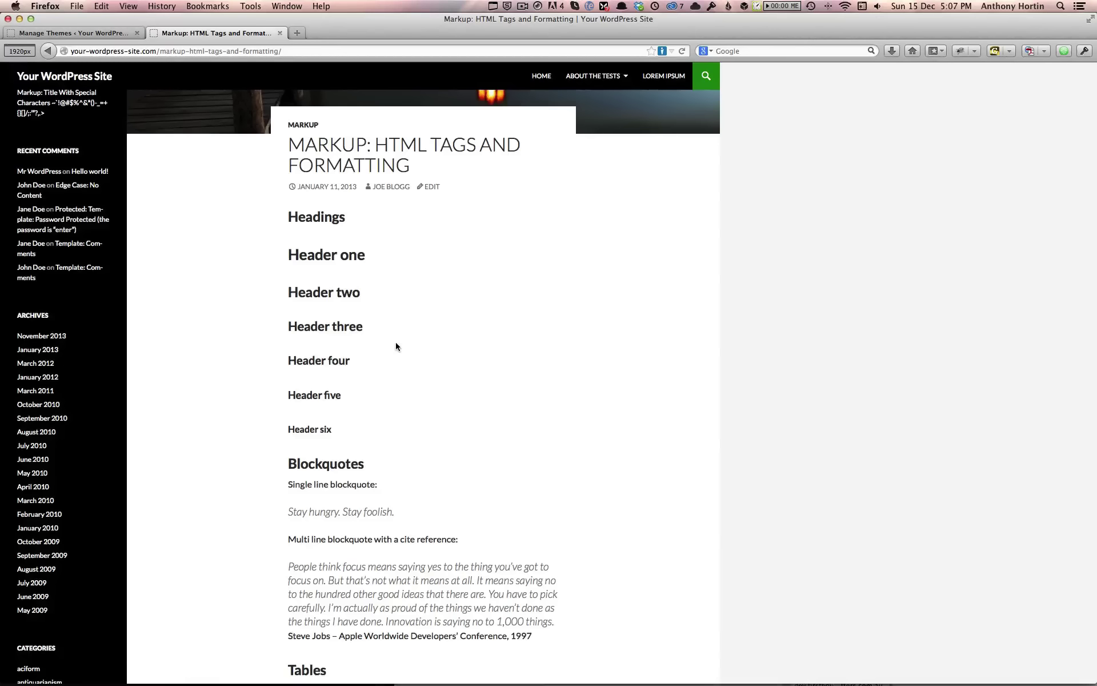
pyautogui.scroll(-15, 397, 345)
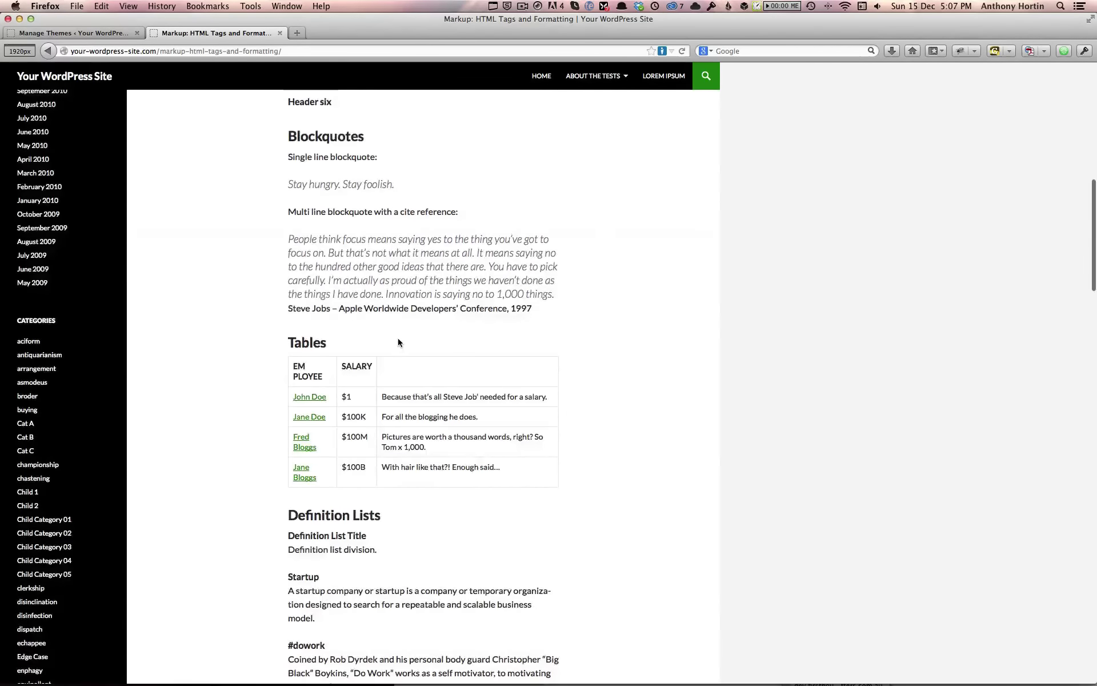
pyautogui.scroll(-10, 398, 339)
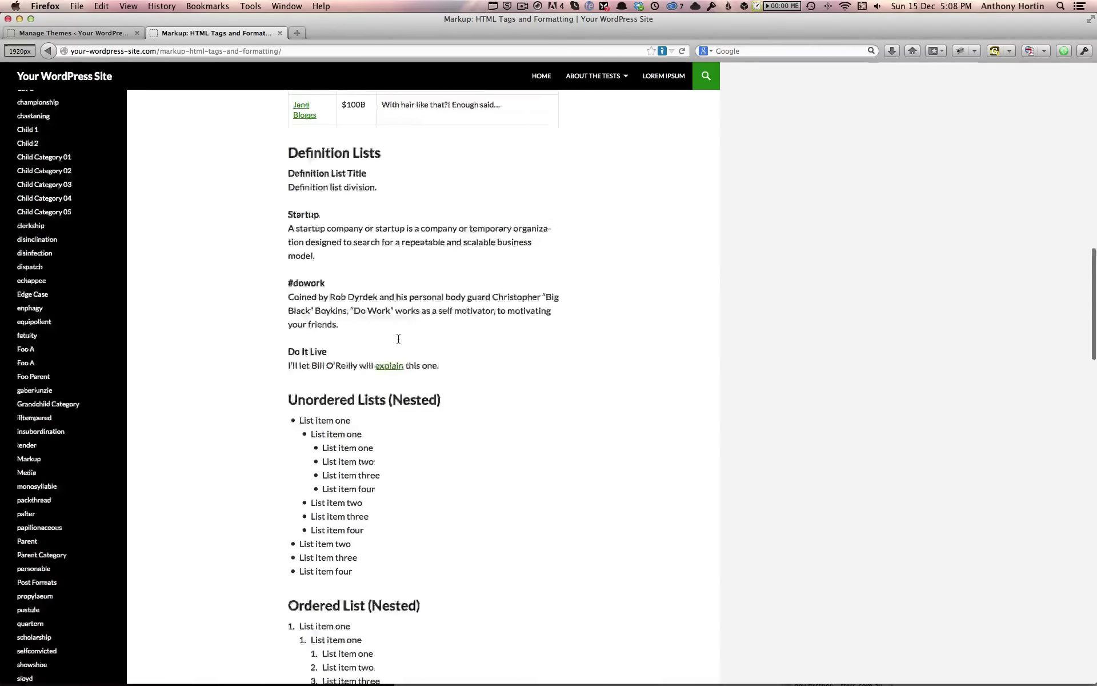
pyautogui.scroll(20, 398, 339)
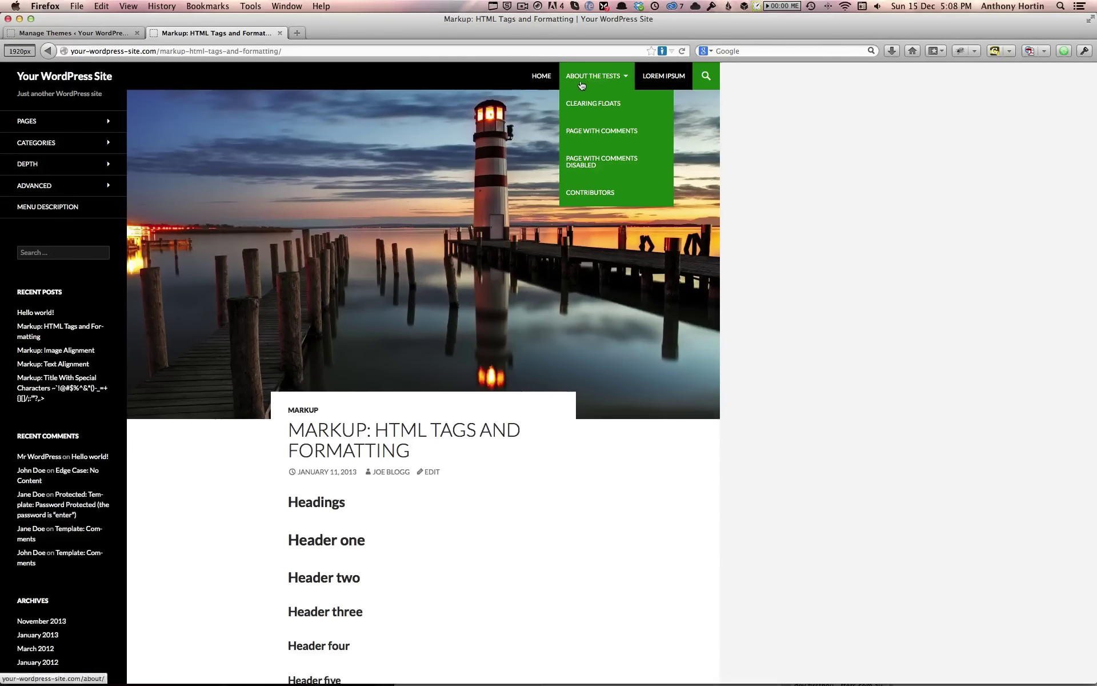
pyautogui.moveTo(594, 80)
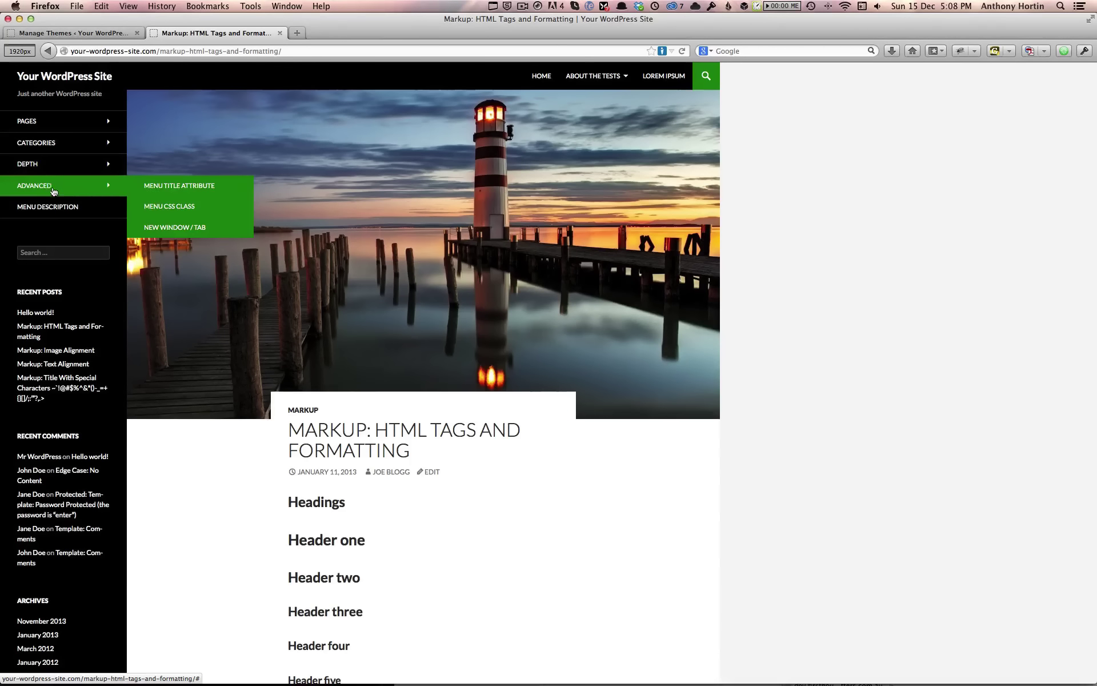
pyautogui.moveTo(55, 193)
pyautogui.moveTo(154, 170)
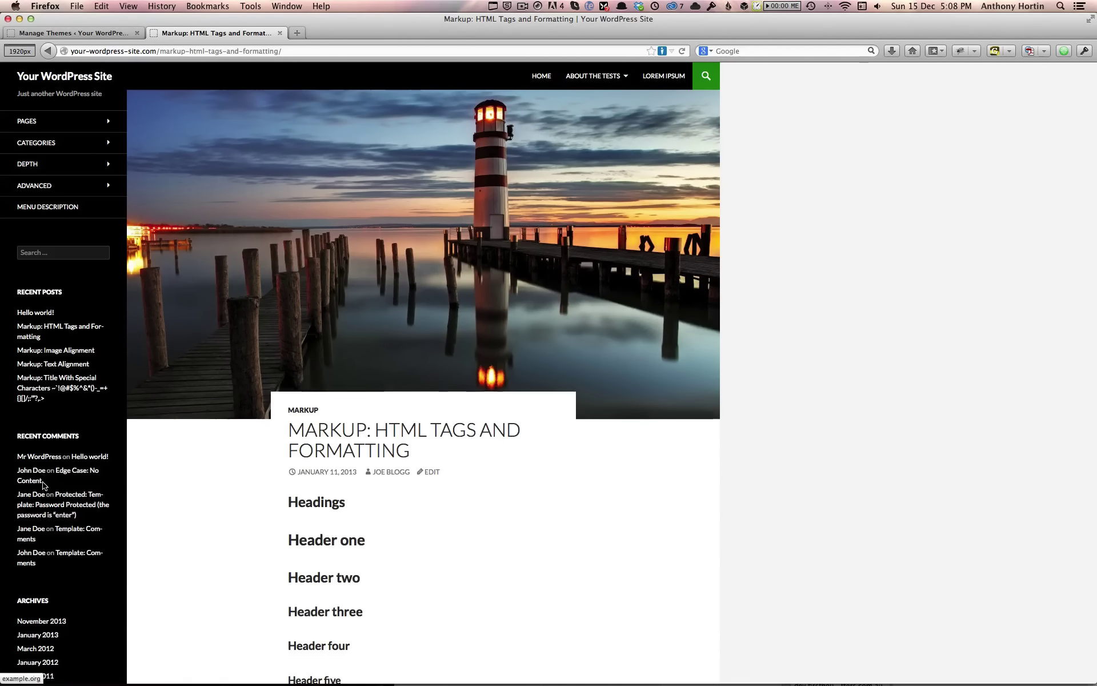
pyautogui.scroll(-8, 43, 487)
pyautogui.scroll(-20, 44, 487)
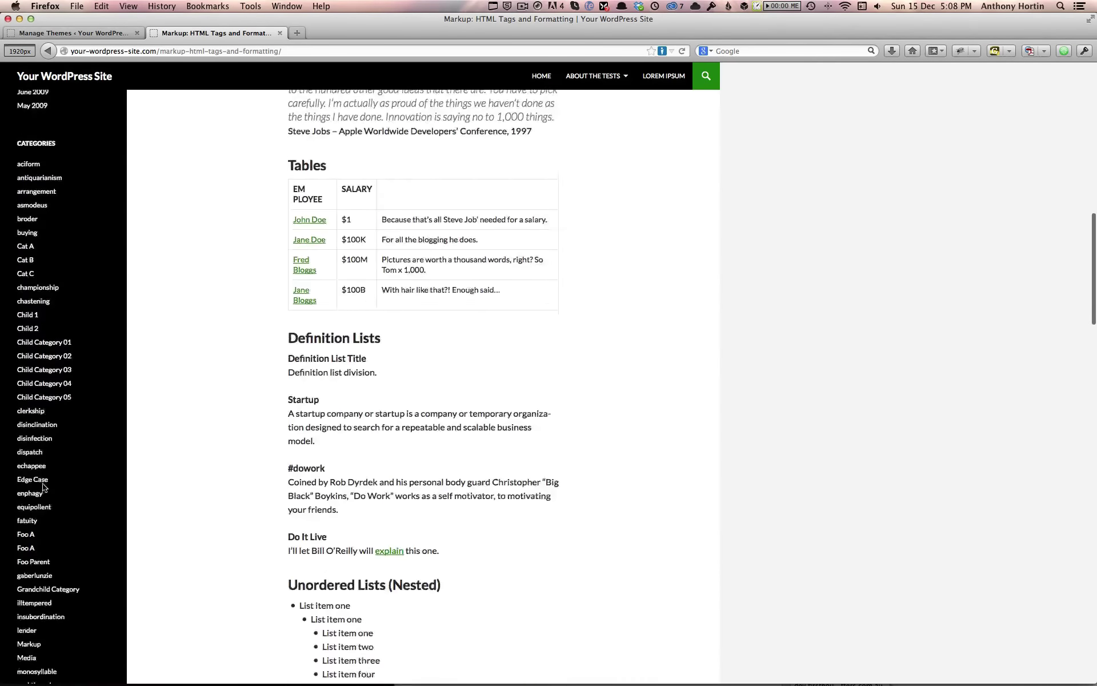
pyautogui.scroll(20, 43, 487)
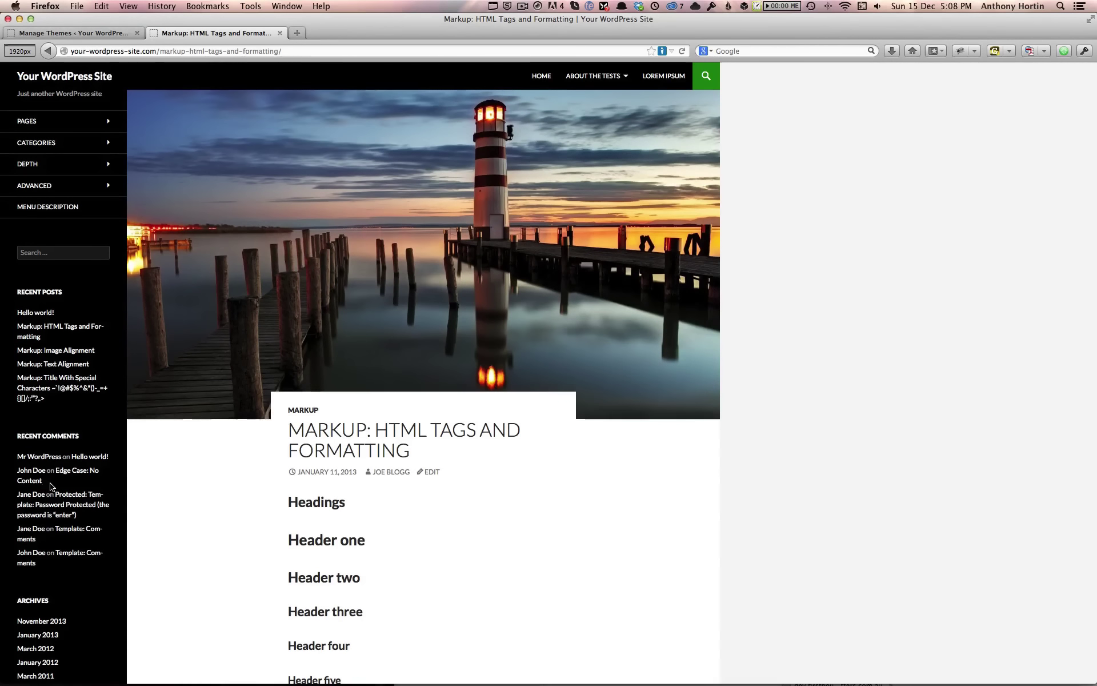
pyautogui.moveTo(104, 172)
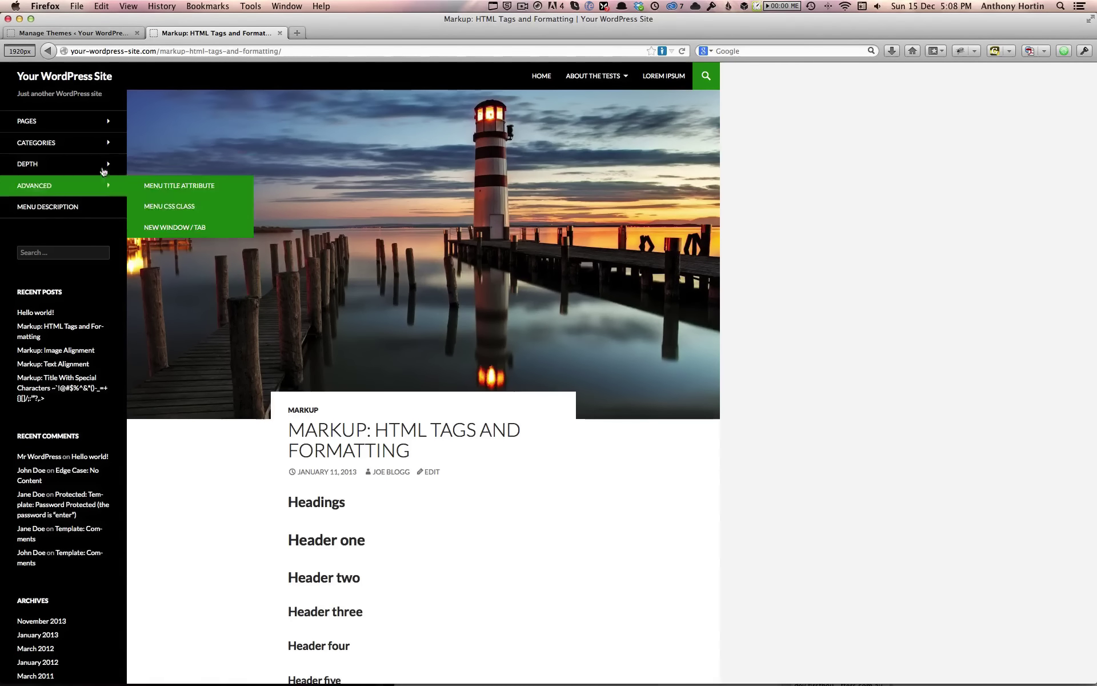
# Step: Return to the site's home page using the site title
pyautogui.click(76, 81)
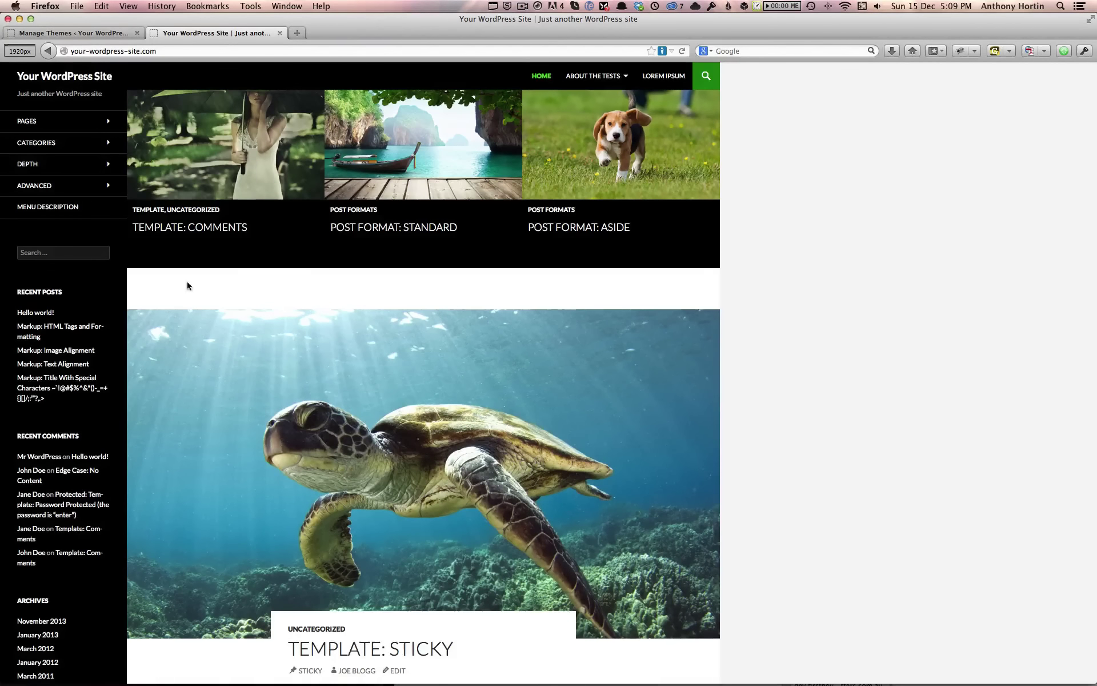
# Step: Customize Twenty Fourteen with a Slider featured content layout and cycle through its slides
pyautogui.click(69, 33)
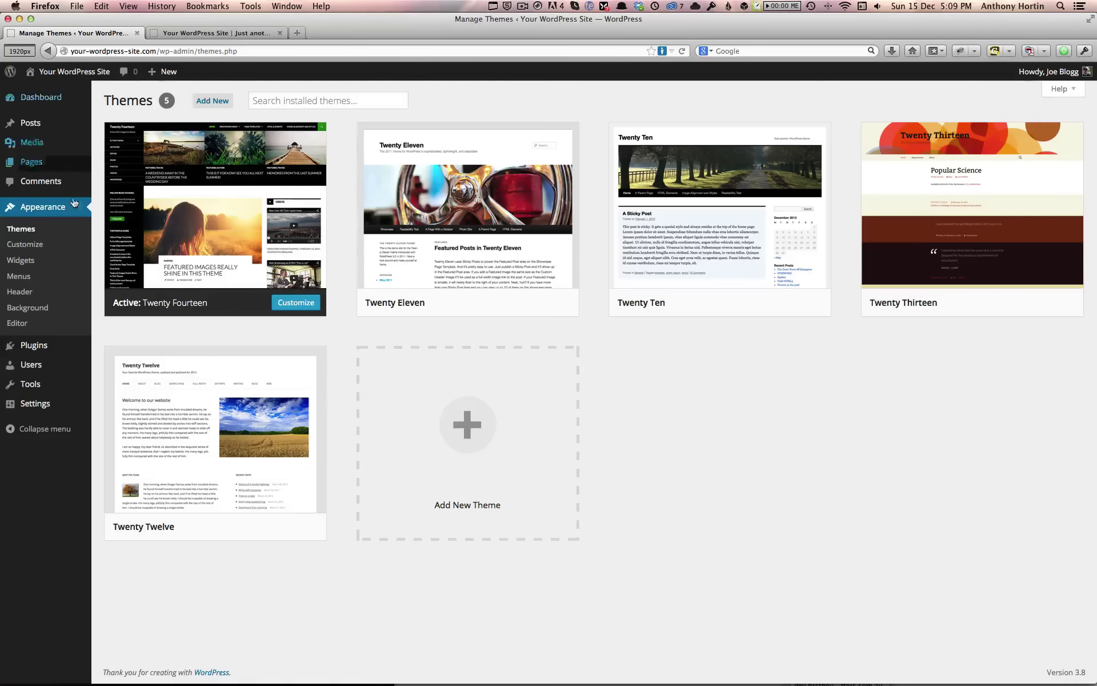
pyautogui.click(34, 248)
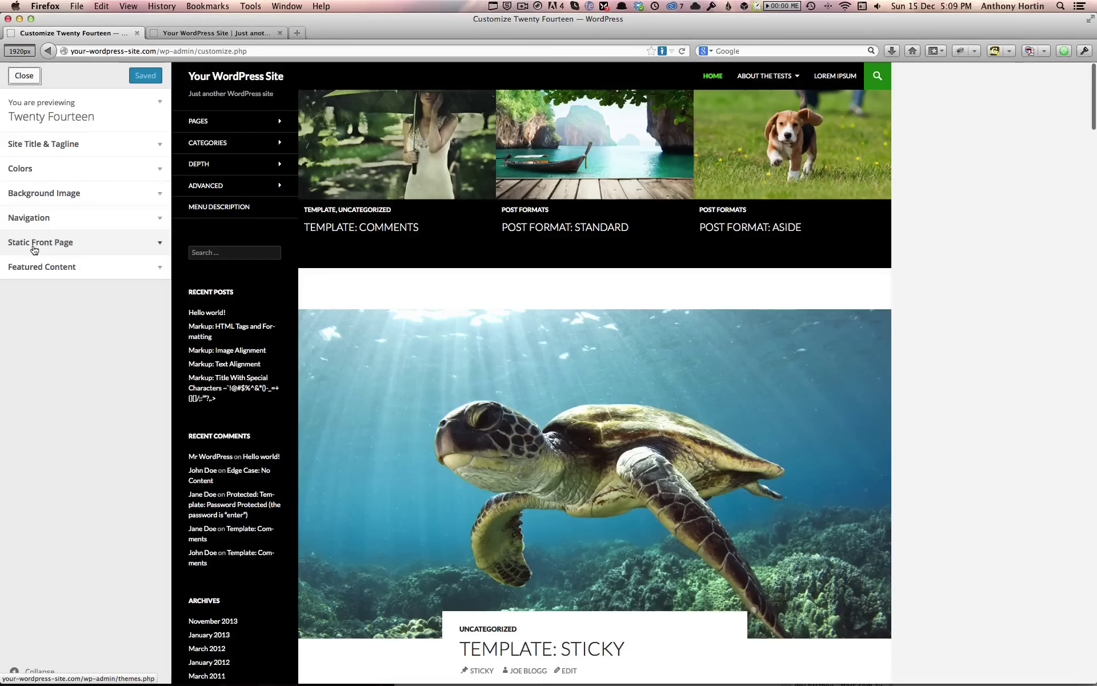
pyautogui.click(52, 282)
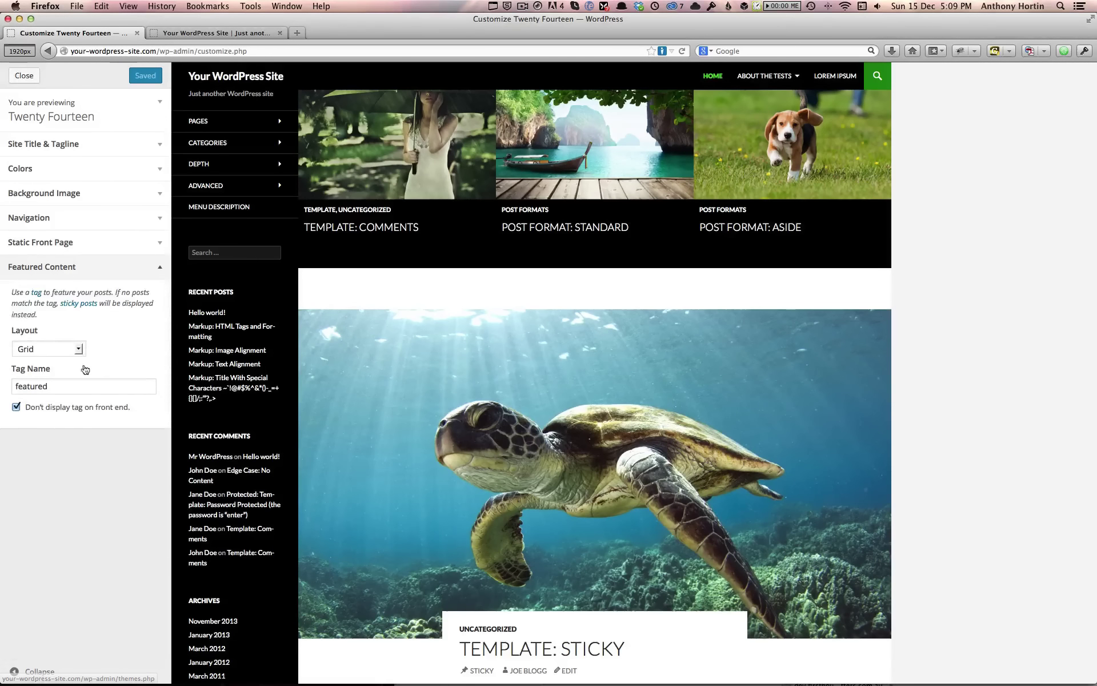
pyautogui.click(44, 352)
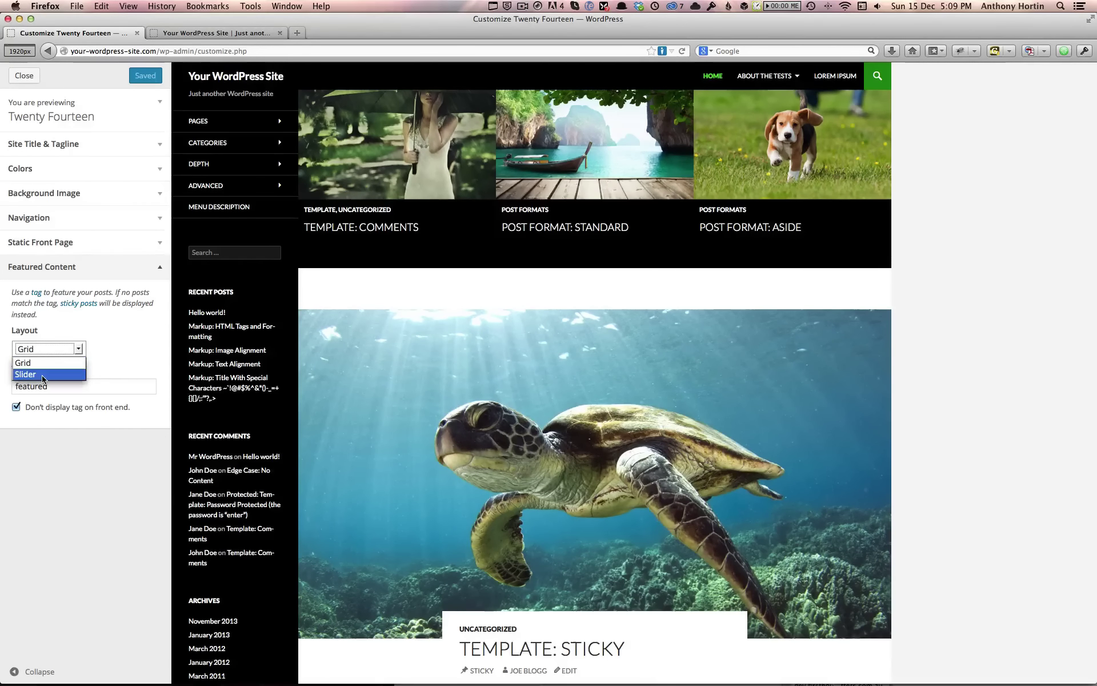
pyautogui.click(43, 375)
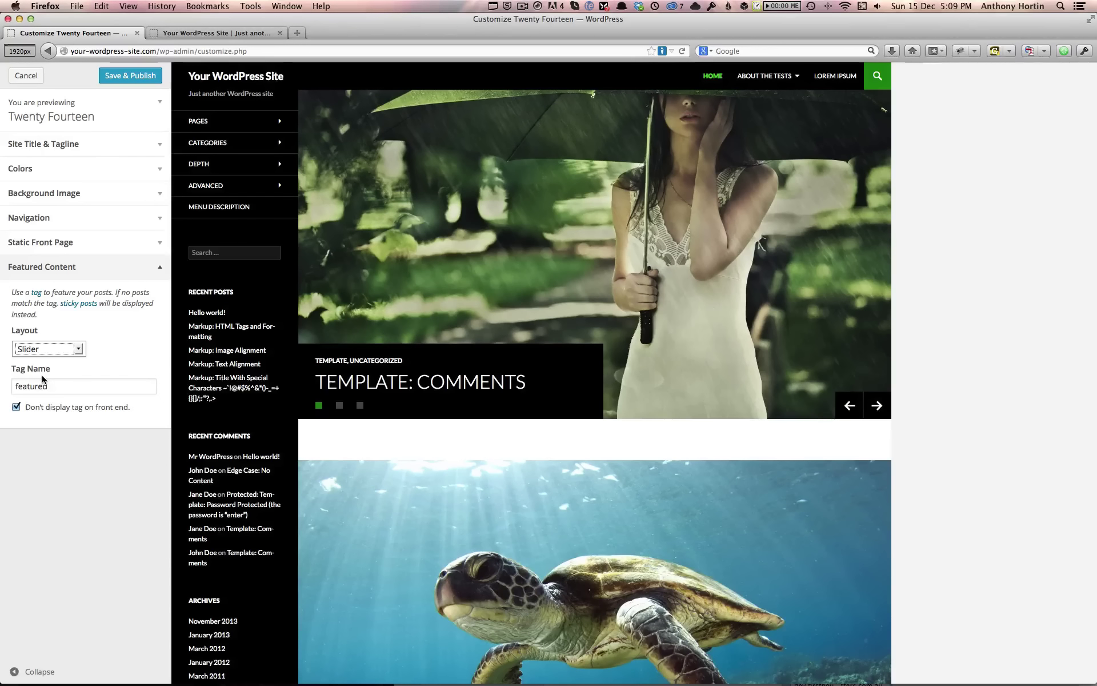
pyautogui.click(341, 406)
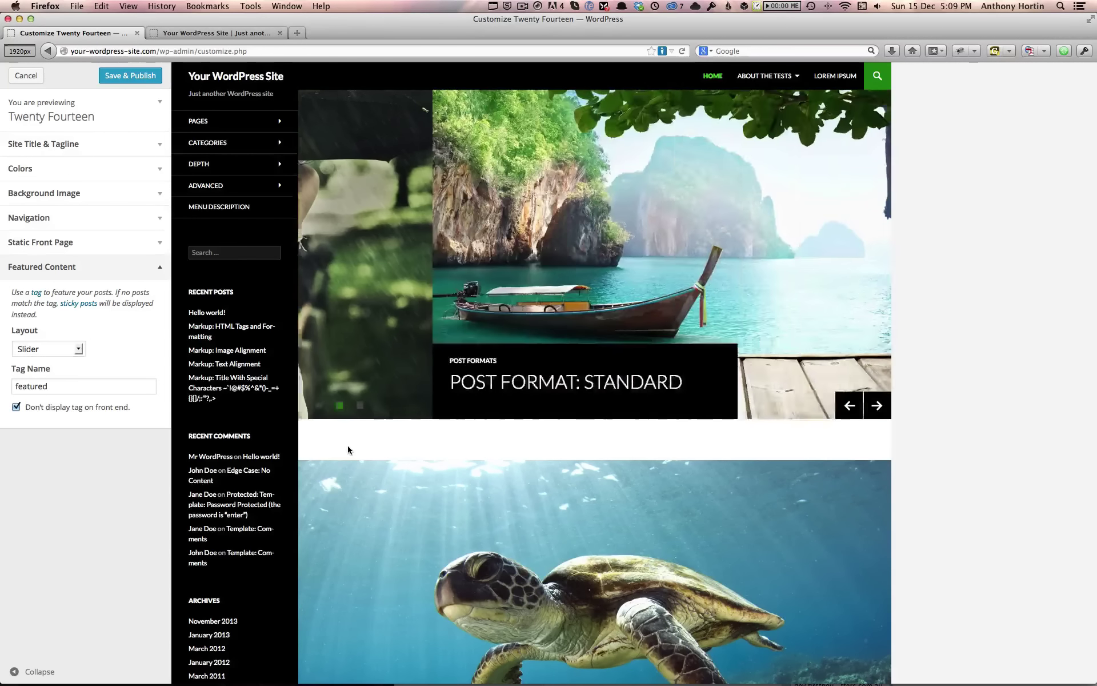
pyautogui.click(360, 406)
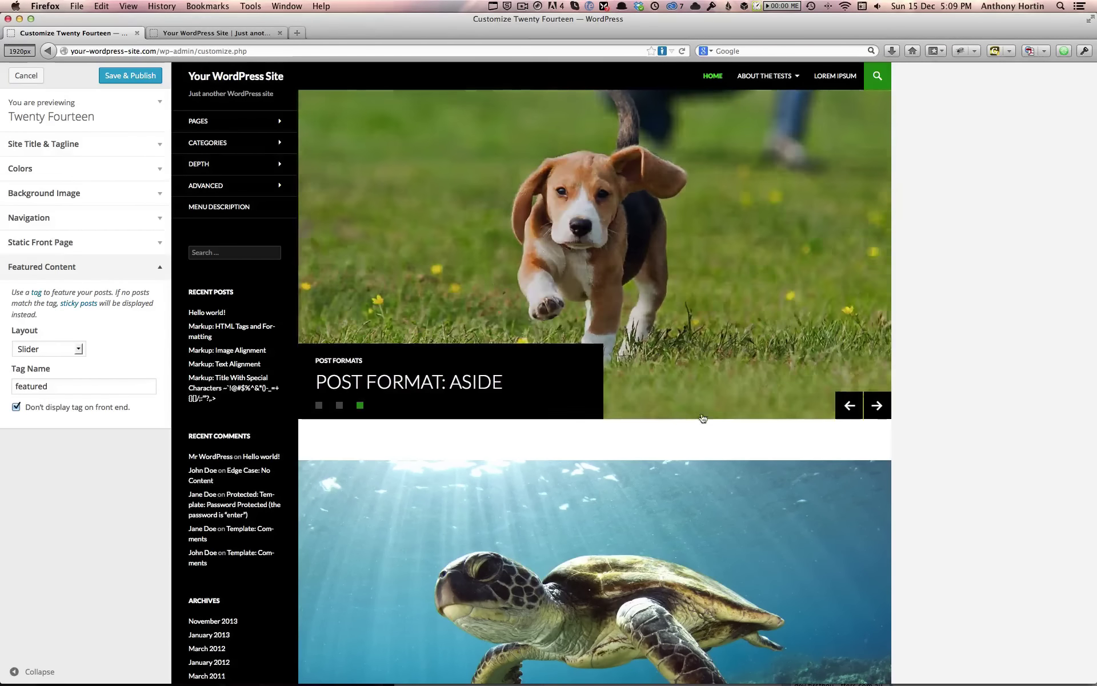
pyautogui.click(876, 406)
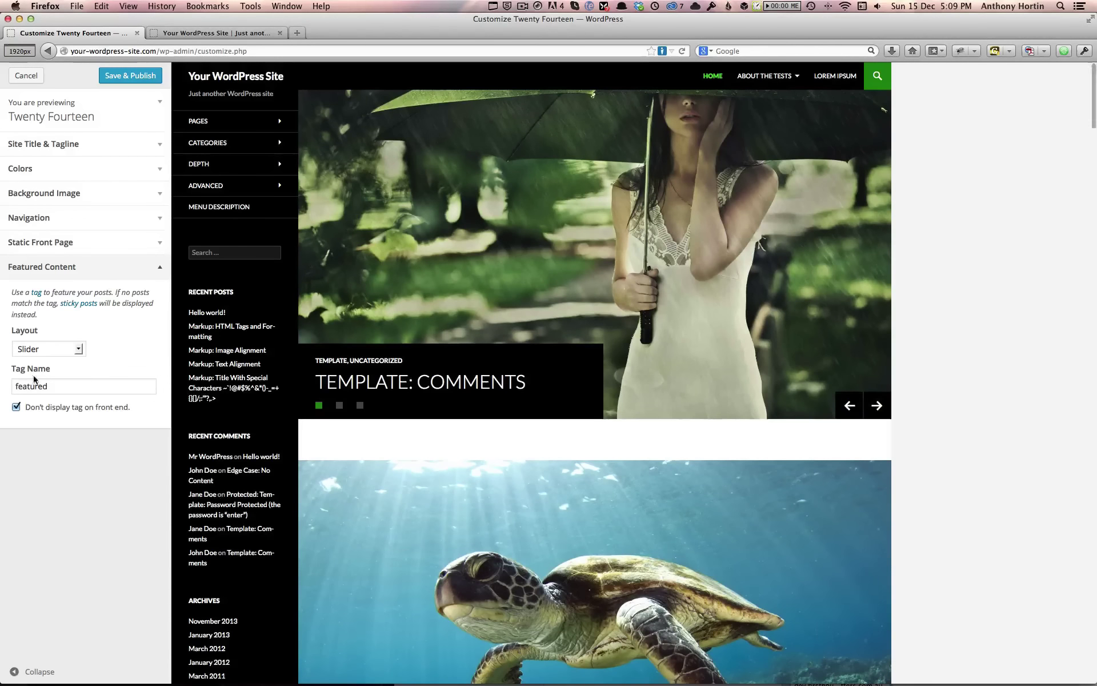
# Step: Switch the featured content layout to Grid and expand the Navigation settings
pyautogui.click(30, 351)
pyautogui.click(33, 378)
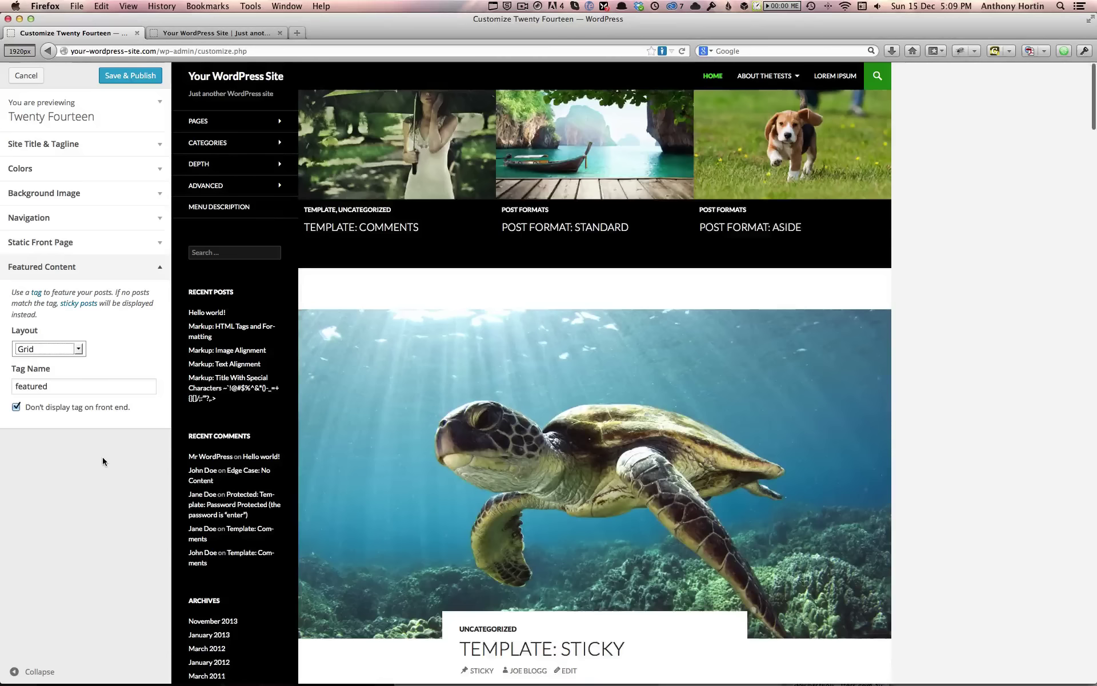
pyautogui.doubleClick(33, 387)
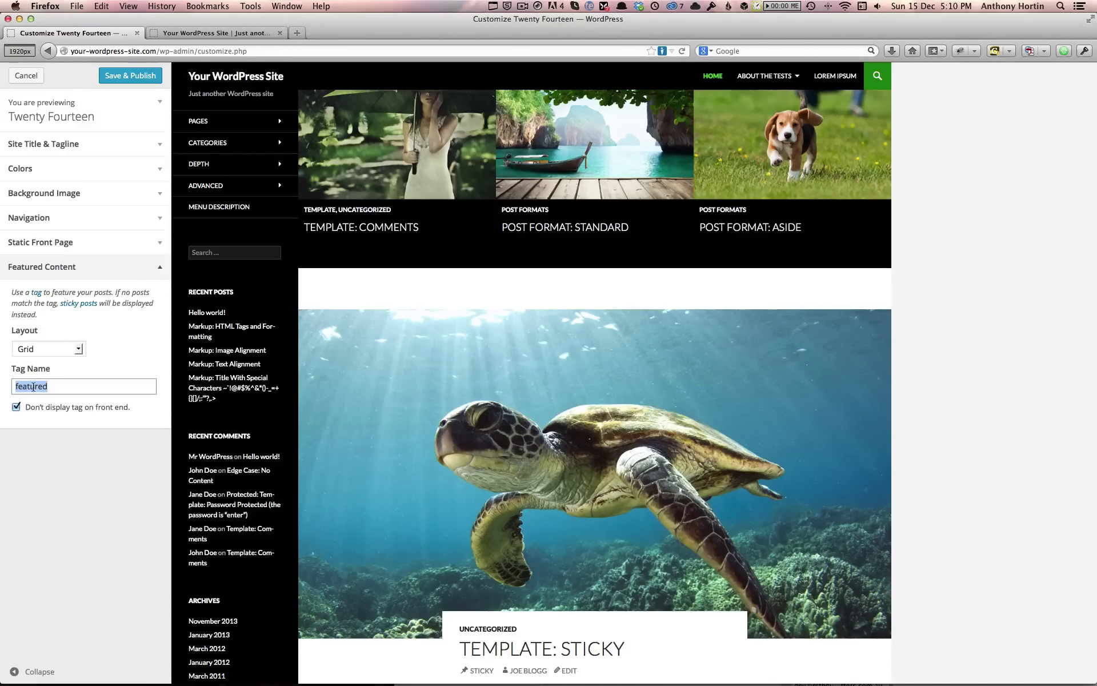
pyautogui.click(63, 387)
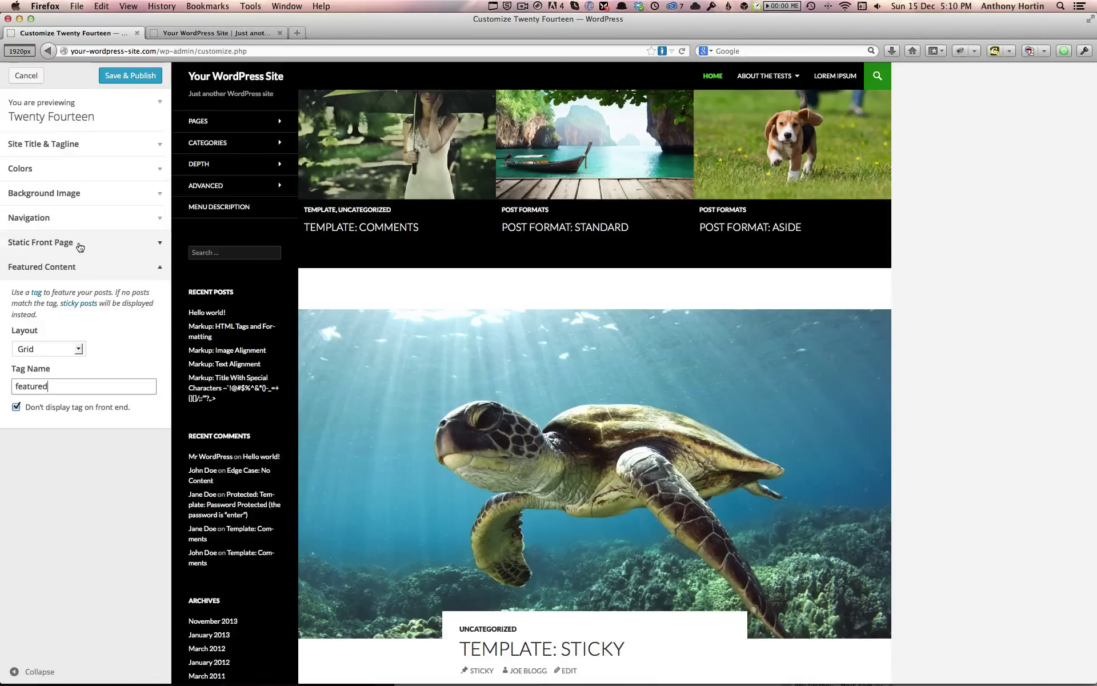
pyautogui.click(56, 224)
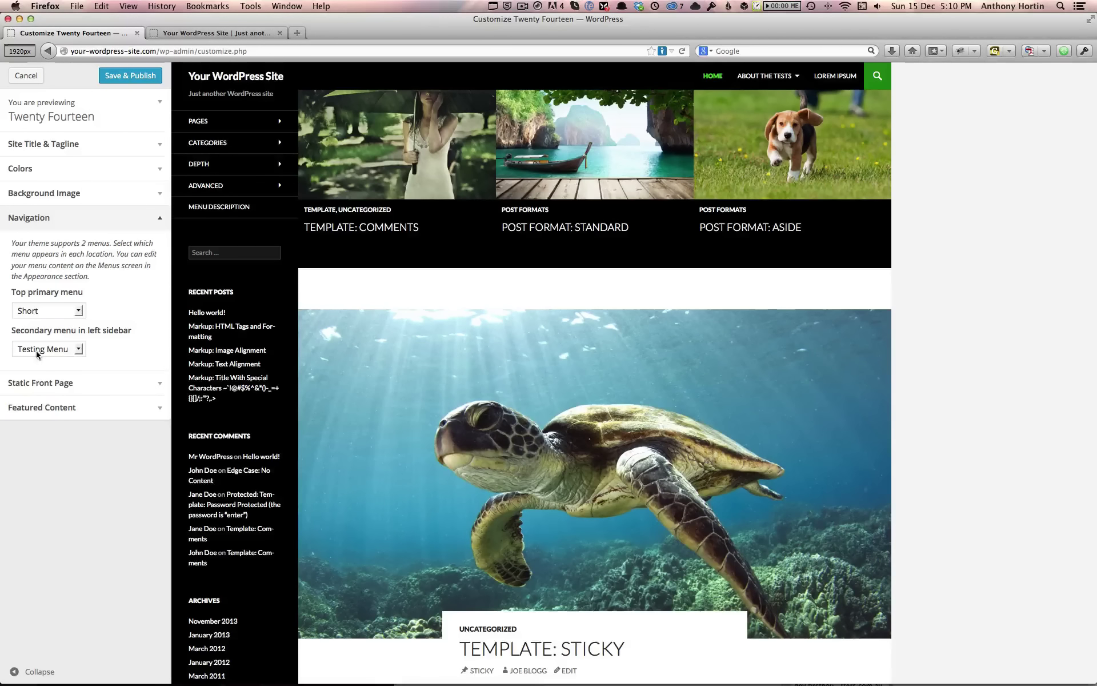
# Step: Close the customizer without saving and scroll the live front page's three-post featured grid
pyautogui.click(31, 69)
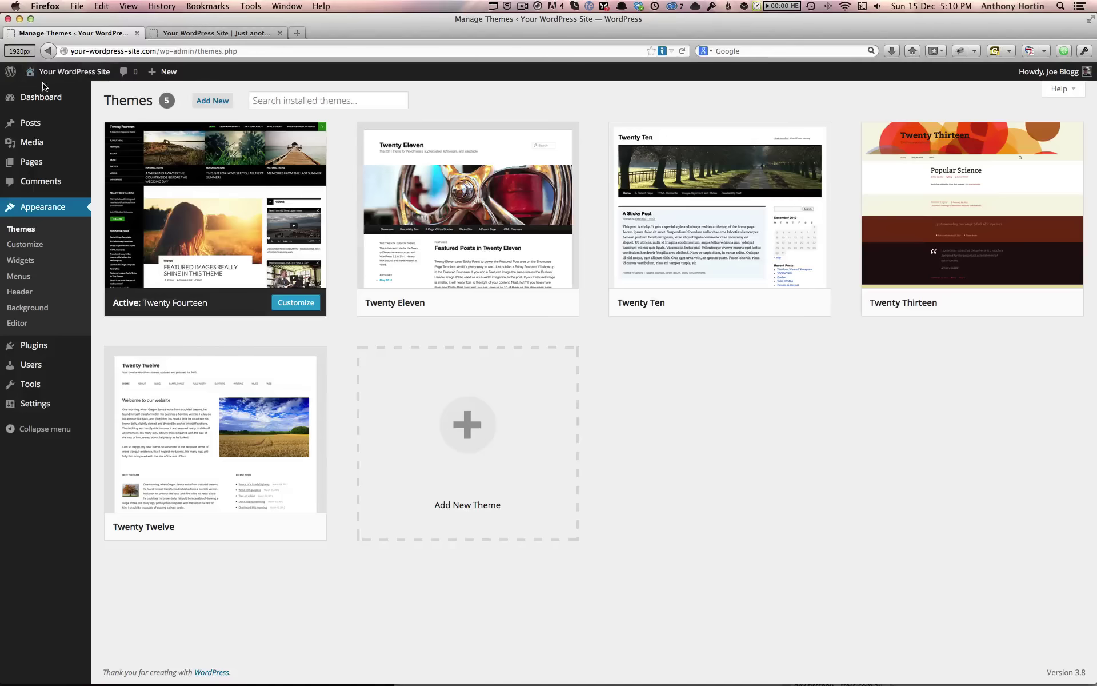
pyautogui.click(187, 37)
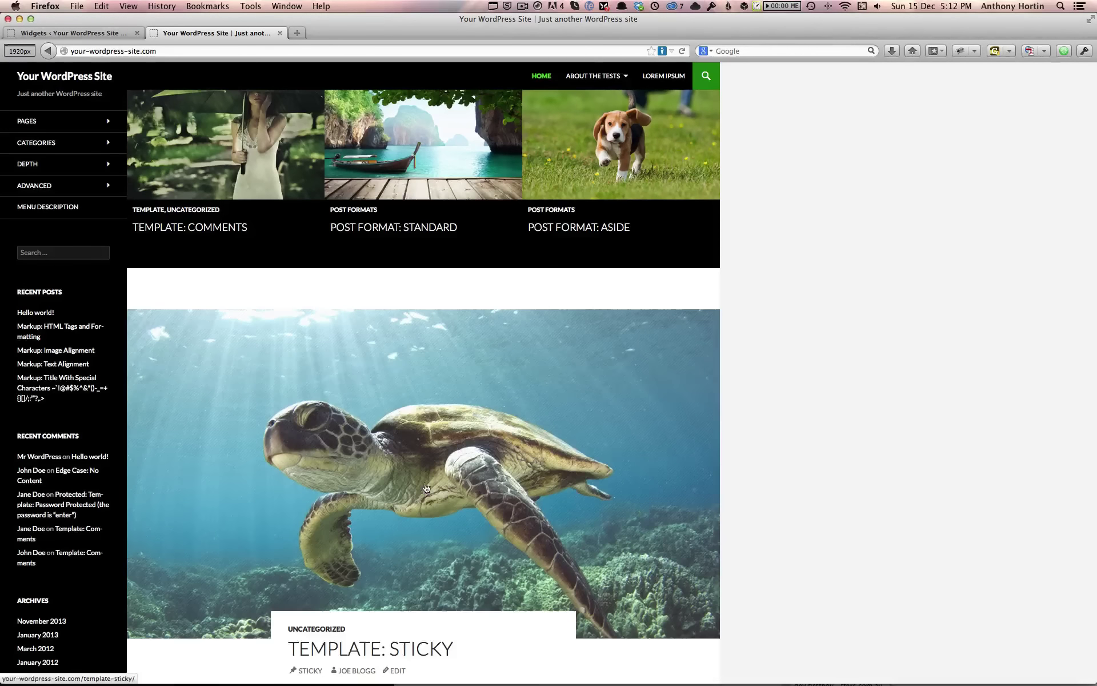
pyautogui.scroll(-20, 426, 488)
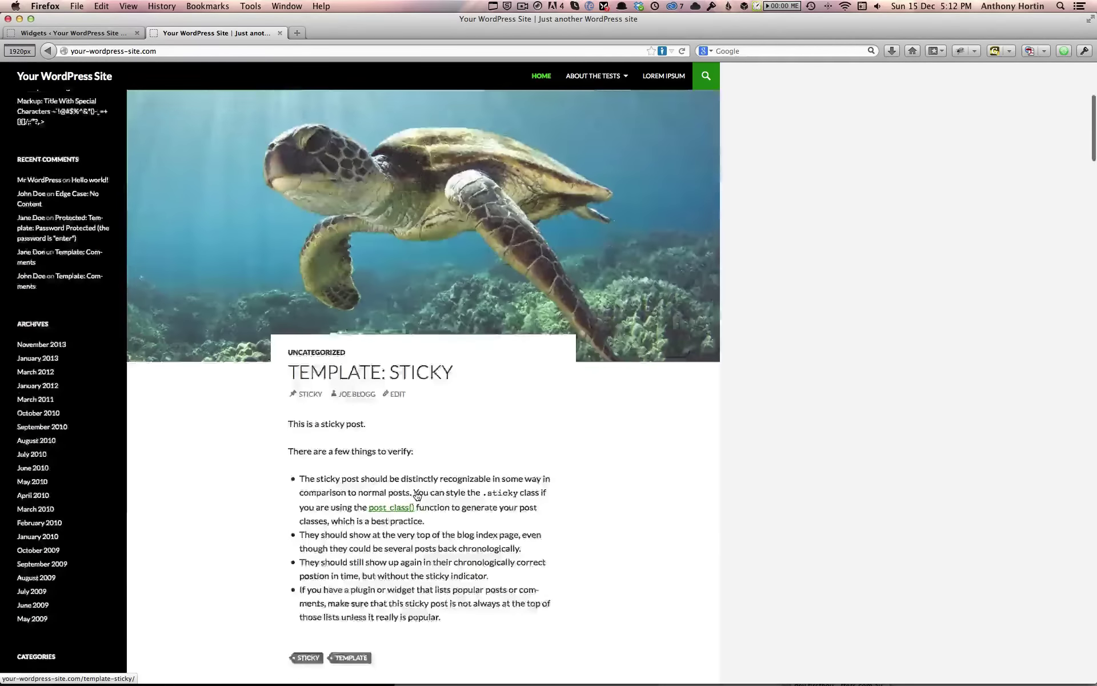
pyautogui.scroll(-20, 416, 495)
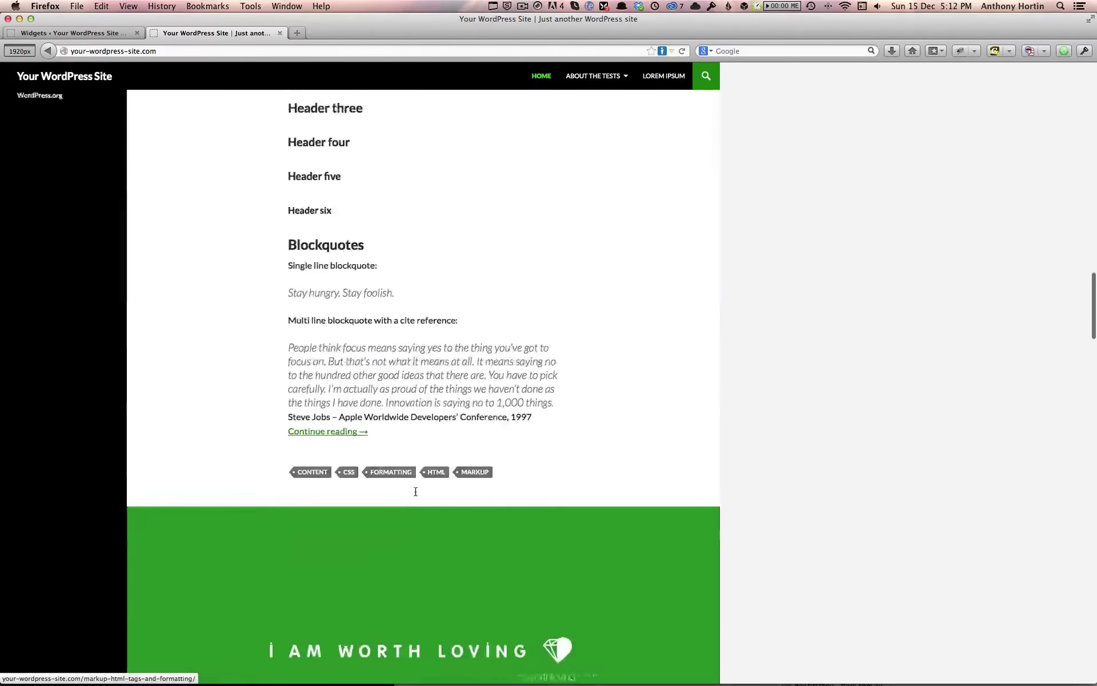
pyautogui.scroll(20, 417, 496)
pyautogui.scroll(15, 416, 495)
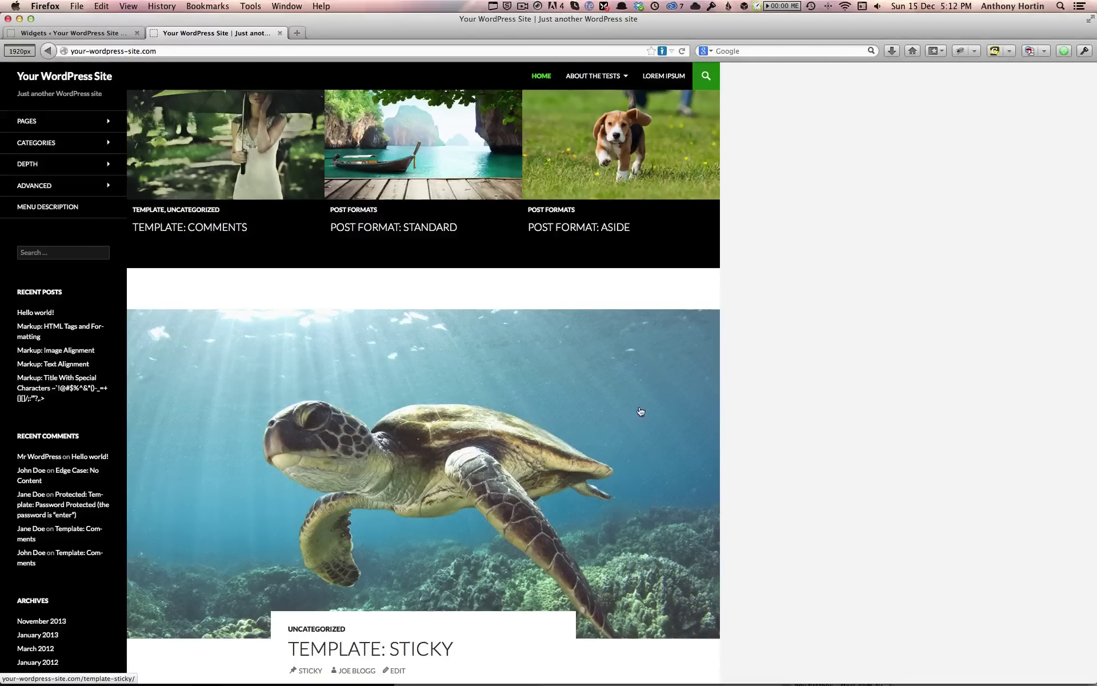
# Step: Add a Recent Posts widget titled 'Recent posts' to the Content Sidebar and save it
pyautogui.click(73, 34)
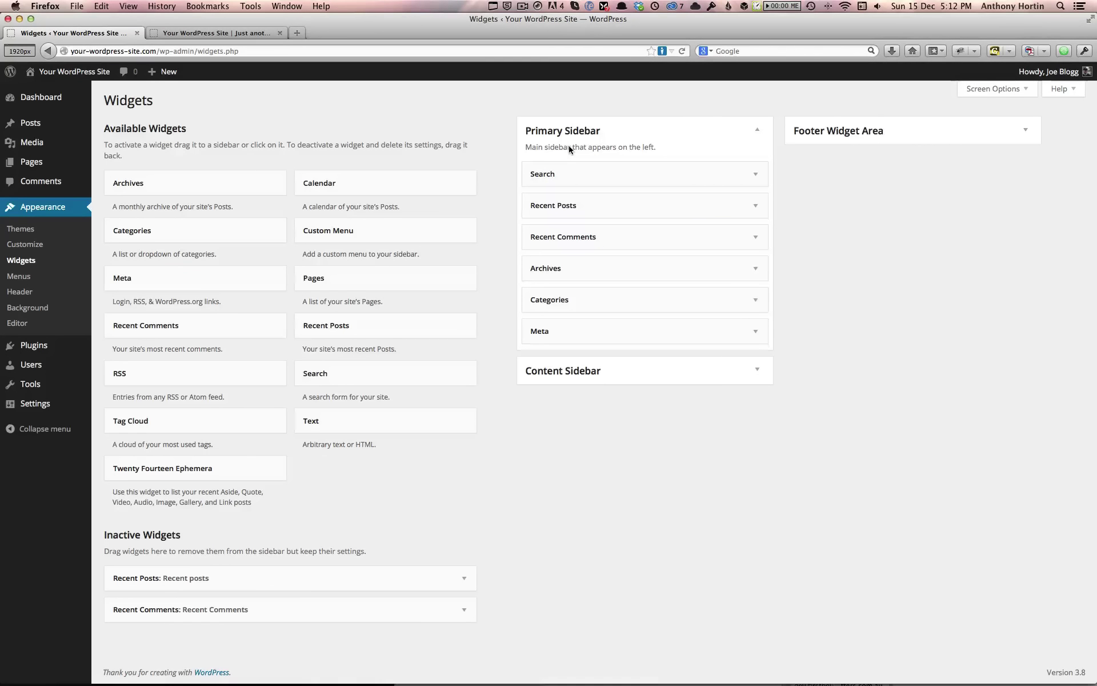
pyautogui.click(642, 379)
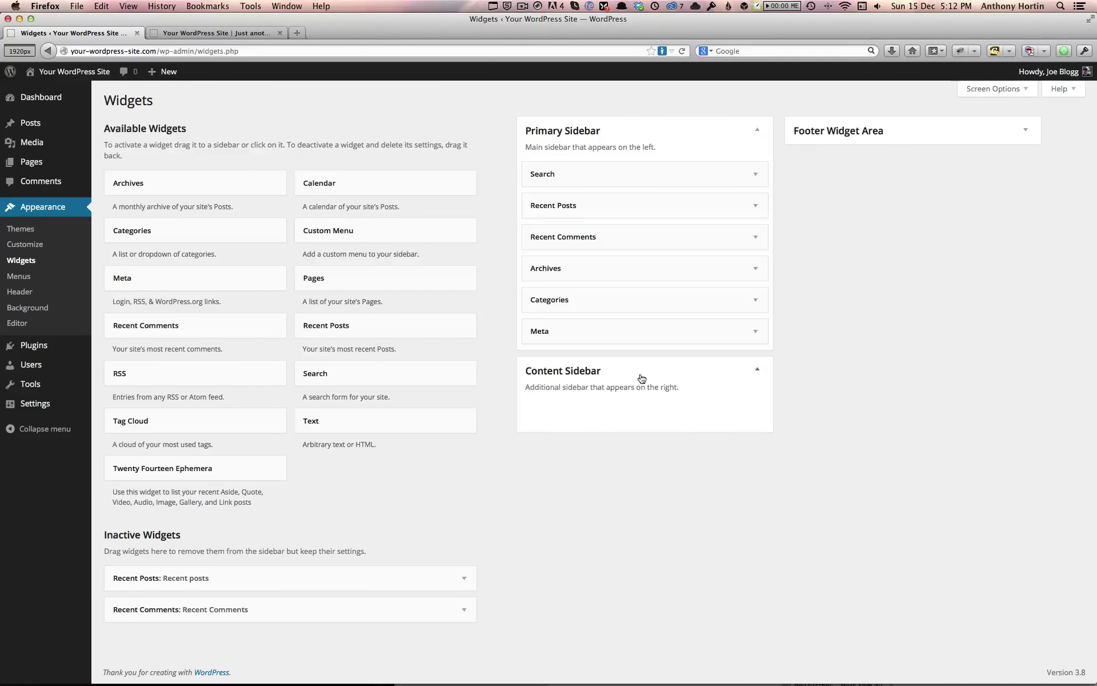
pyautogui.moveTo(325, 334); pyautogui.dragTo(559, 451)
pyautogui.click(556, 454)
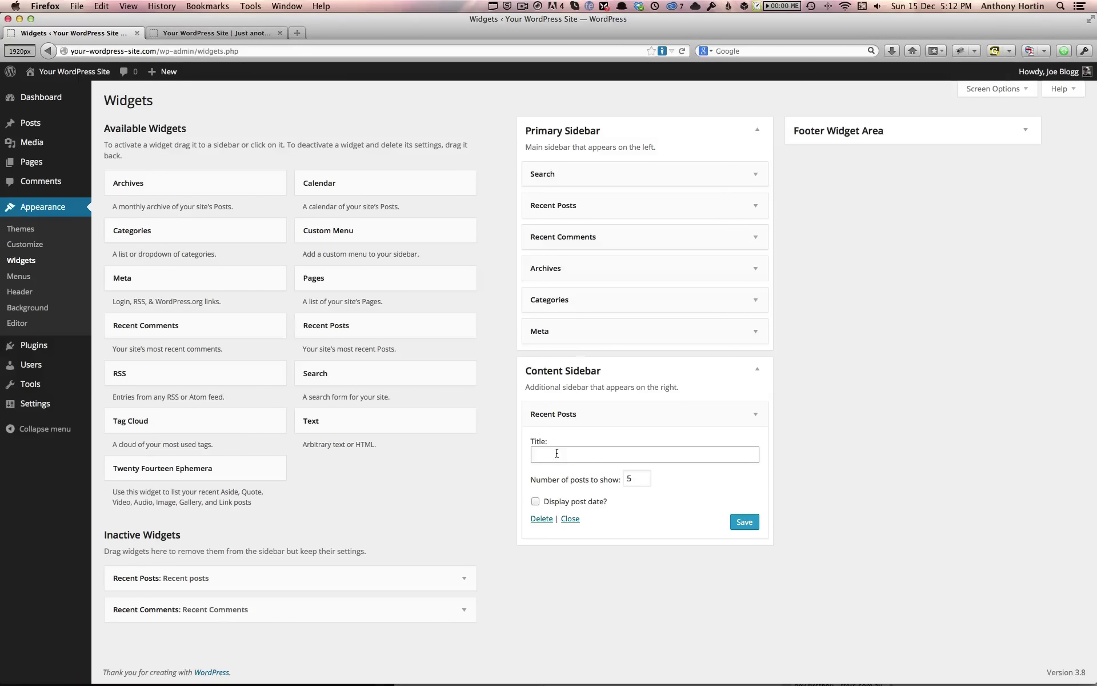
pyautogui.write('fre')
pyautogui.press('BackSpace')
pyautogui.press('BackSpace')
pyautogui.press('BackSpace')
pyautogui.write('RE')
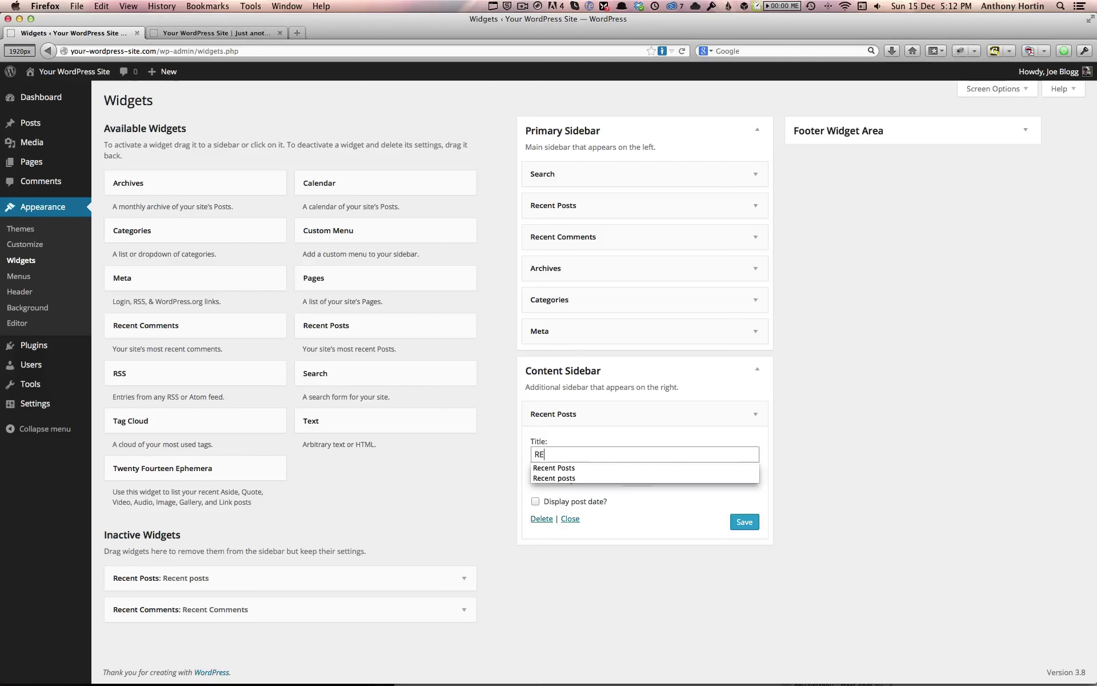
pyautogui.write('cent posts')
pyautogui.press('Down')
pyautogui.press('Down')
pyautogui.press('Return')
pyautogui.press('Return')
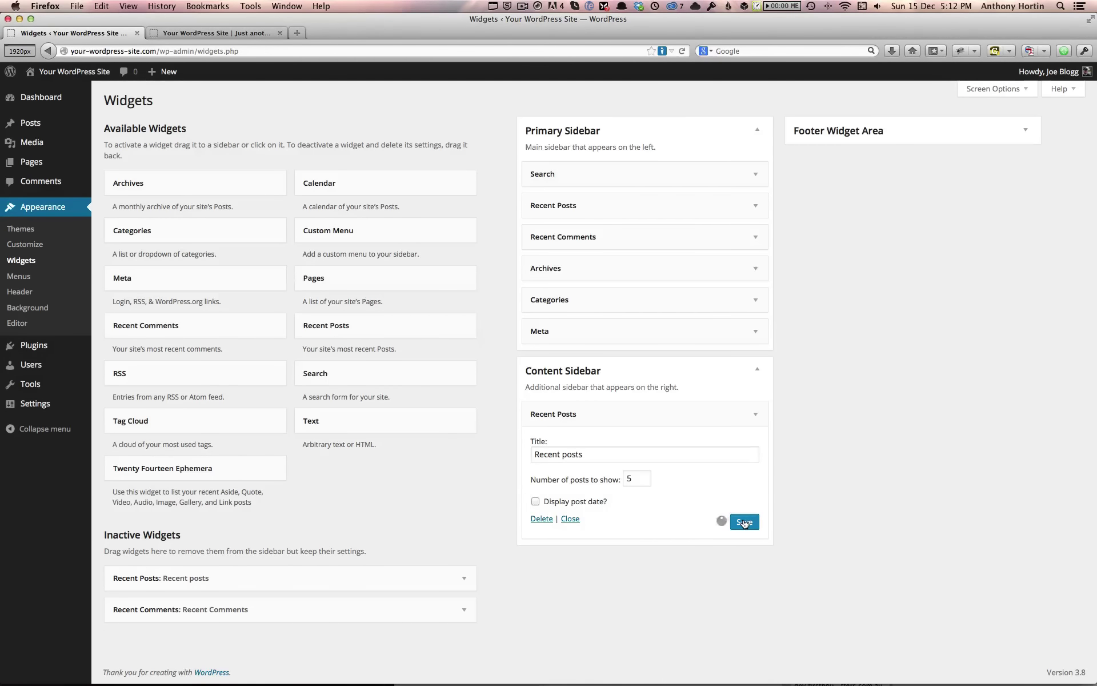
# Step: Reload the live front page and scroll to check the Recent Posts list in the right sidebar
pyautogui.click(206, 33)
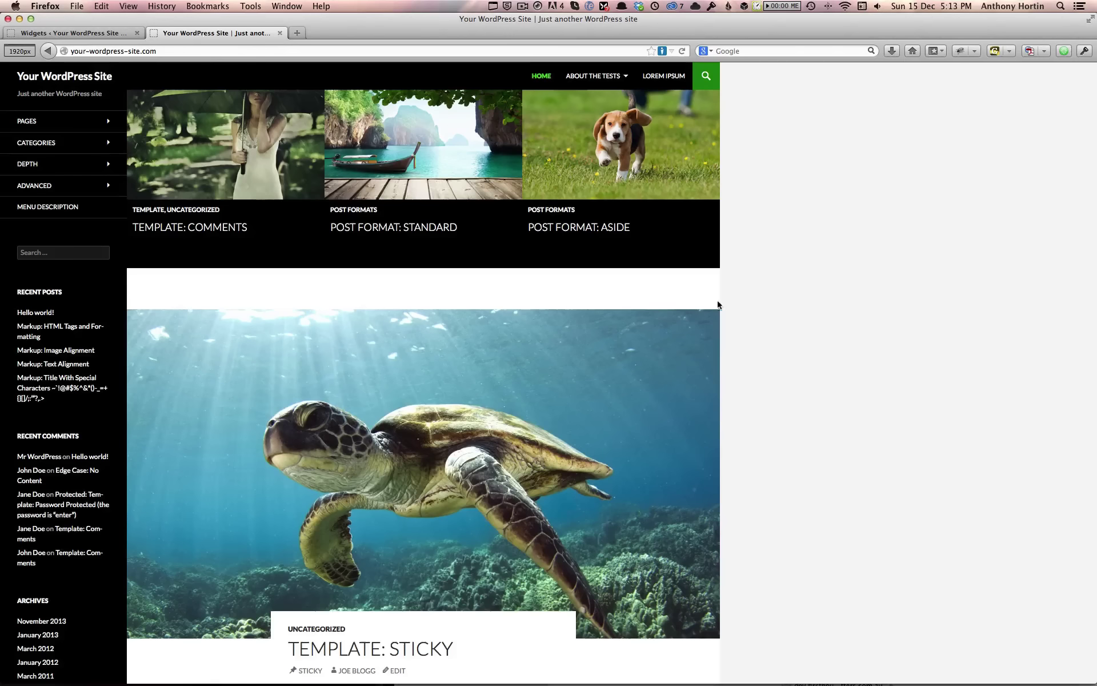
pyautogui.press('super+r')
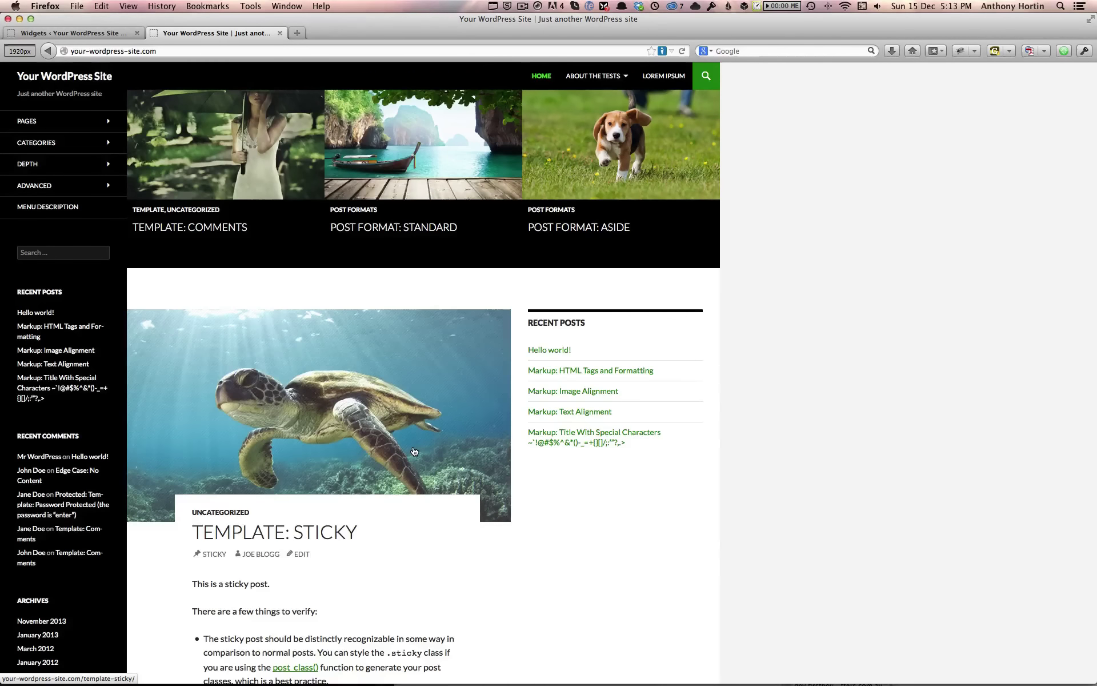
pyautogui.scroll(-3, 415, 450)
pyautogui.scroll(-20, 415, 451)
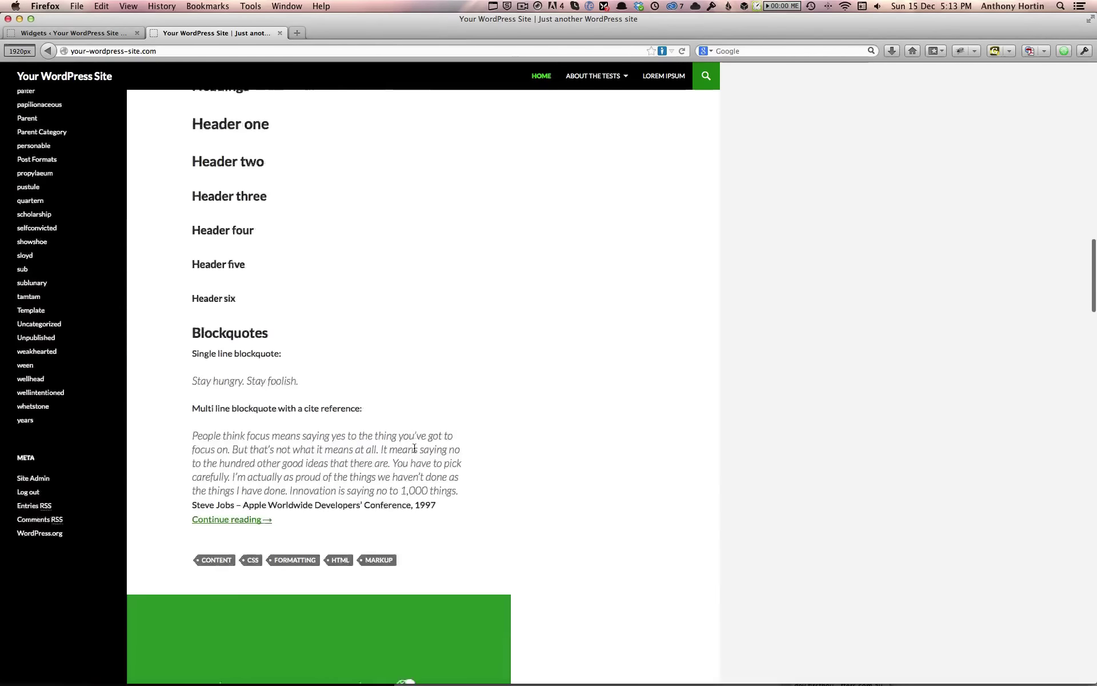
pyautogui.scroll(20, 416, 452)
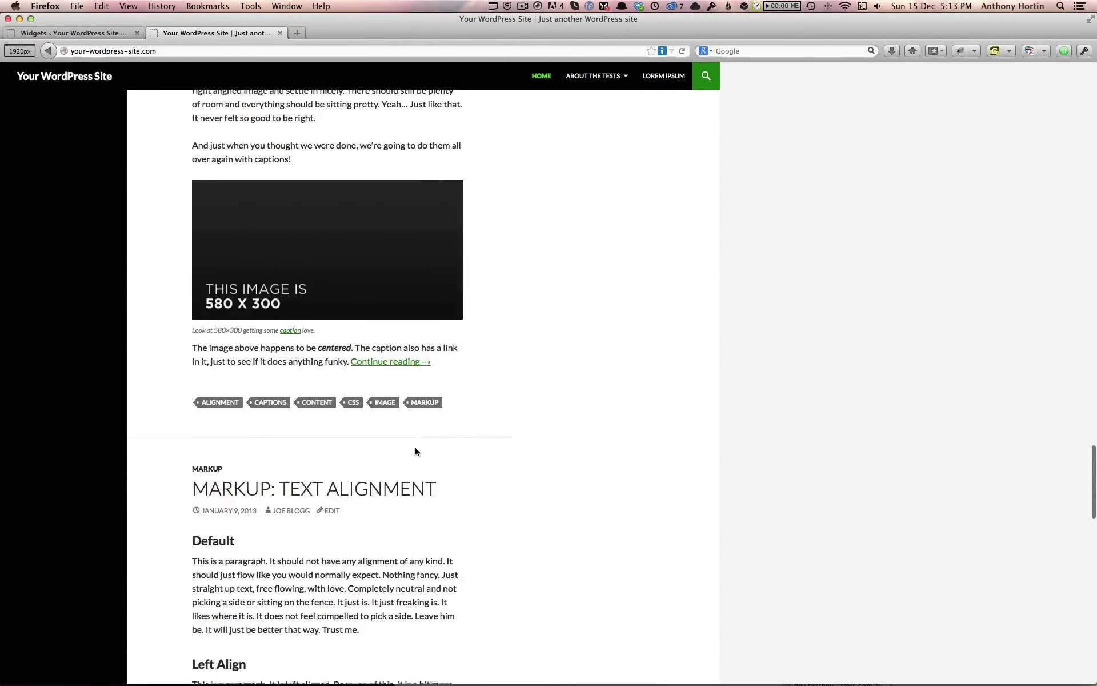
pyautogui.scroll(10, 417, 452)
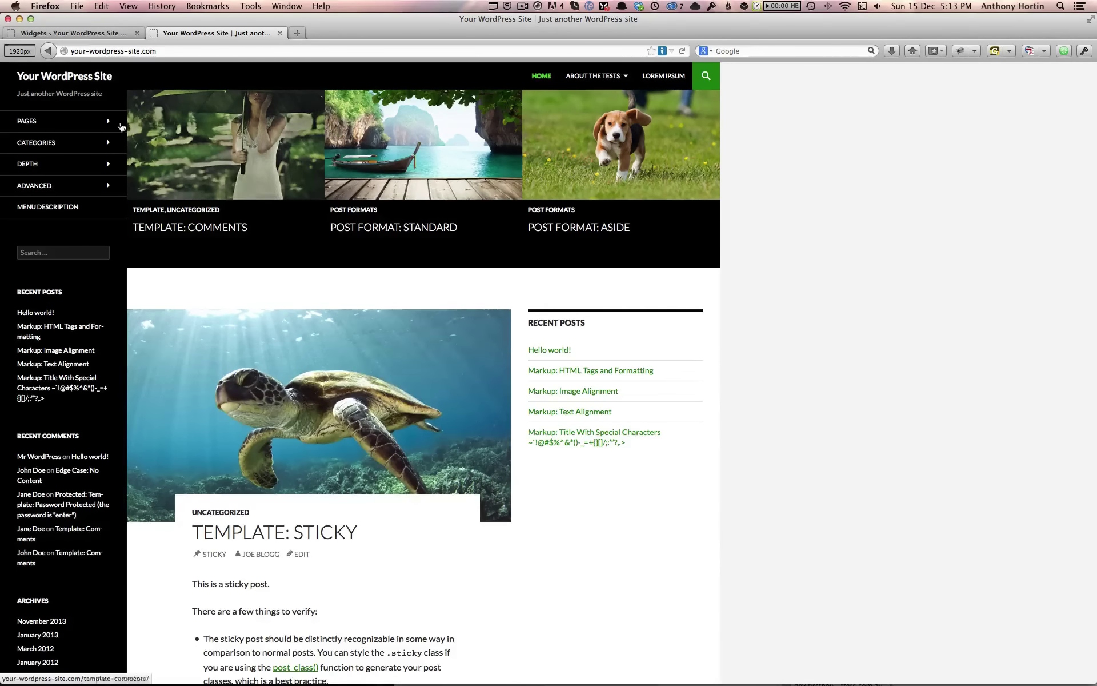
# Step: Go from the Widgets page to Appearance > Themes, showing Twenty Fourteen as active
pyautogui.click(89, 33)
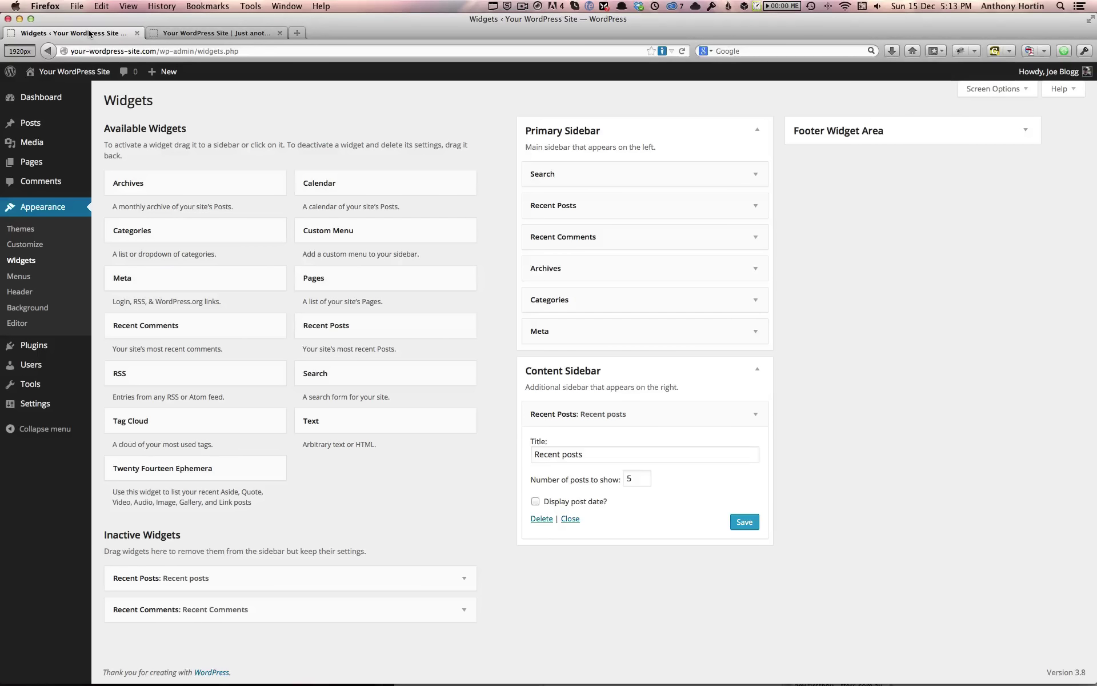
pyautogui.click(20, 230)
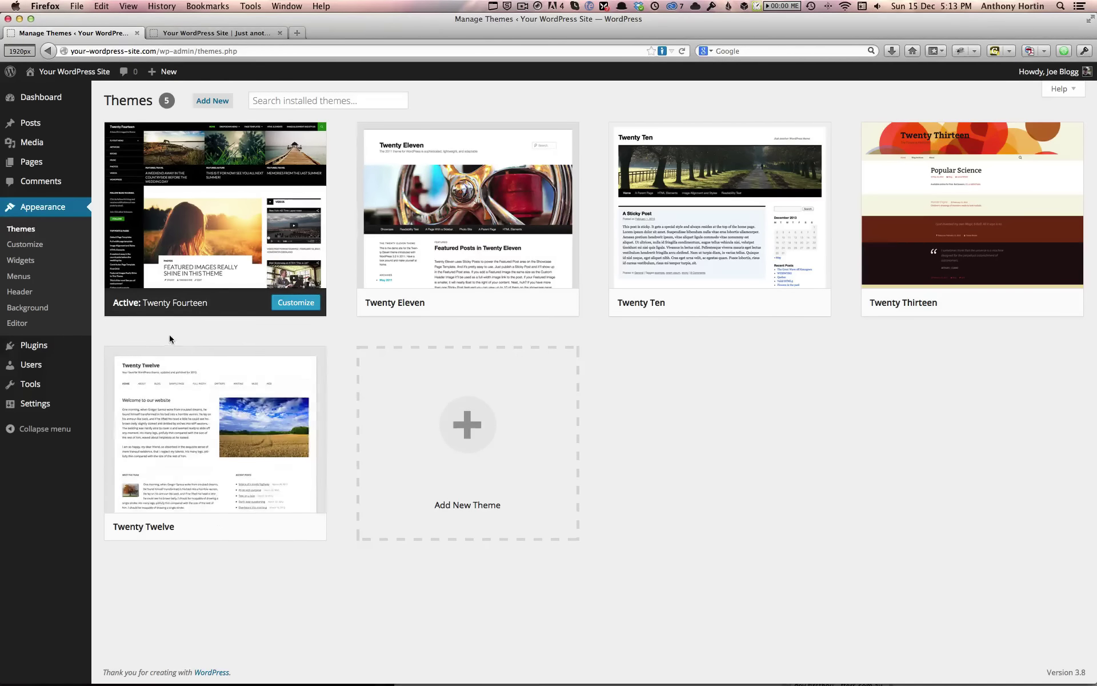
pyautogui.moveTo(194, 305)
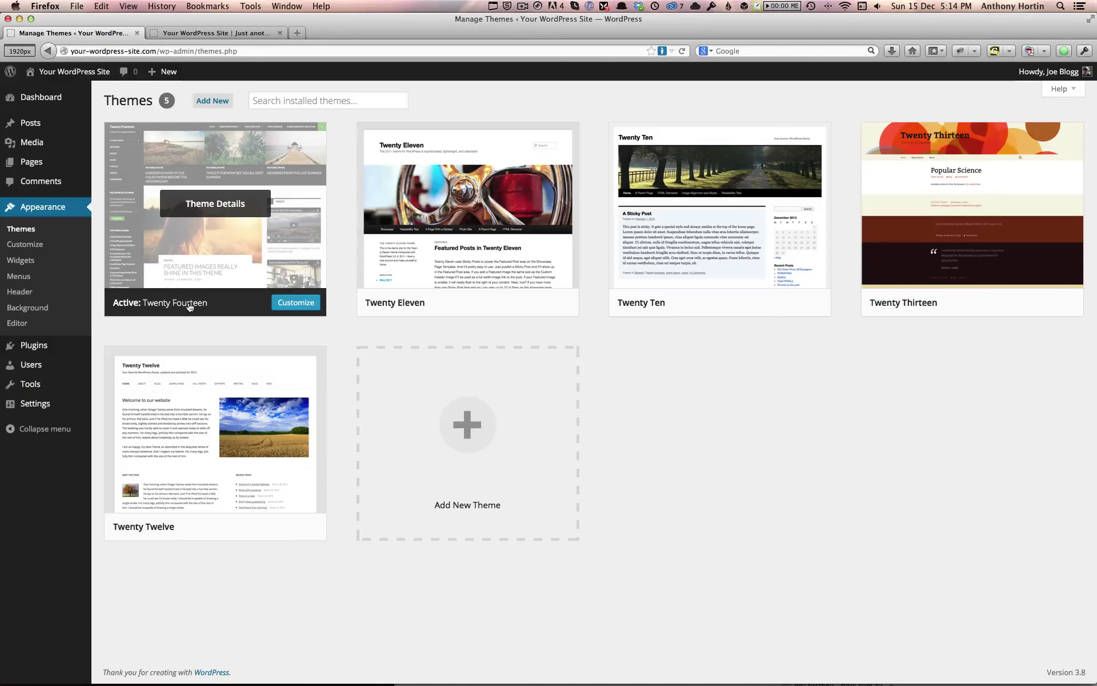